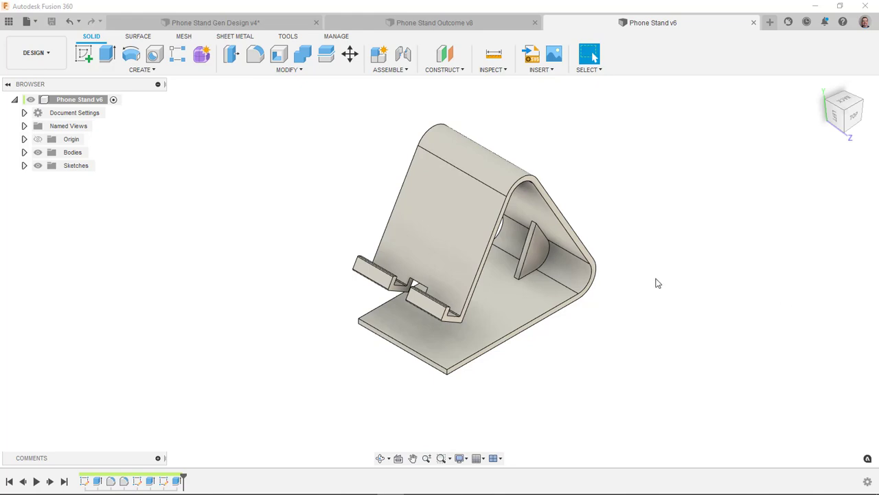
- Examine the original phone stand's bent profile and corner gusset from several angles and in the top view
middle_click_drag(656, 280, 320, 244, "shift")
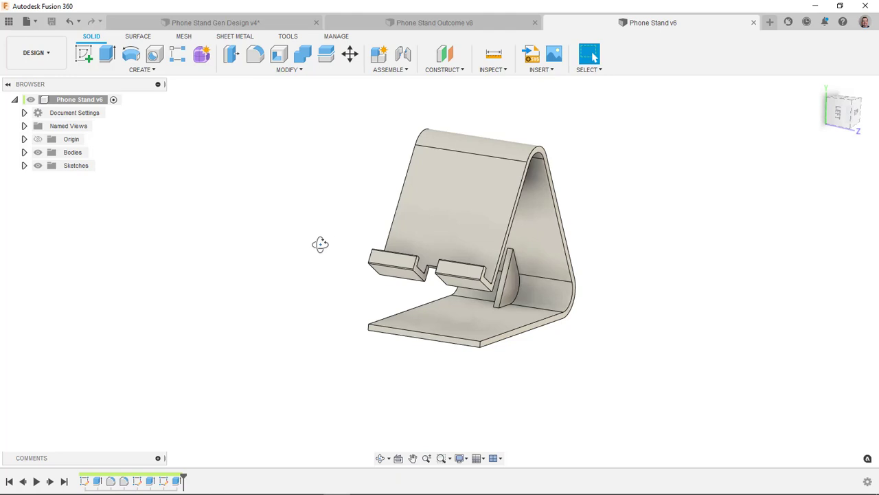
middle_click_drag(533, 396, 515, 373, "shift")
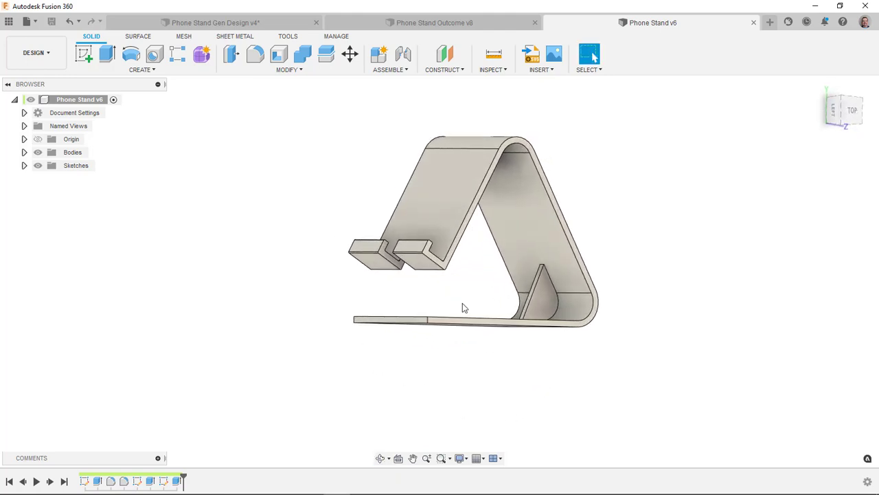
scroll(390, 261, "up", 2)
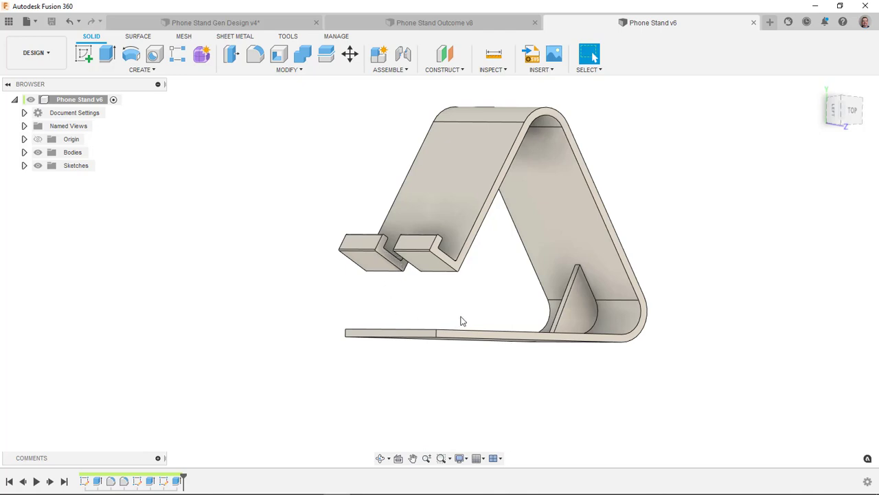
mouse_move(461, 320)
middle_mouse_down("shift")
mouse_move(463, 306)
mouse_move(463, 318)
middle_mouse_up("shift")
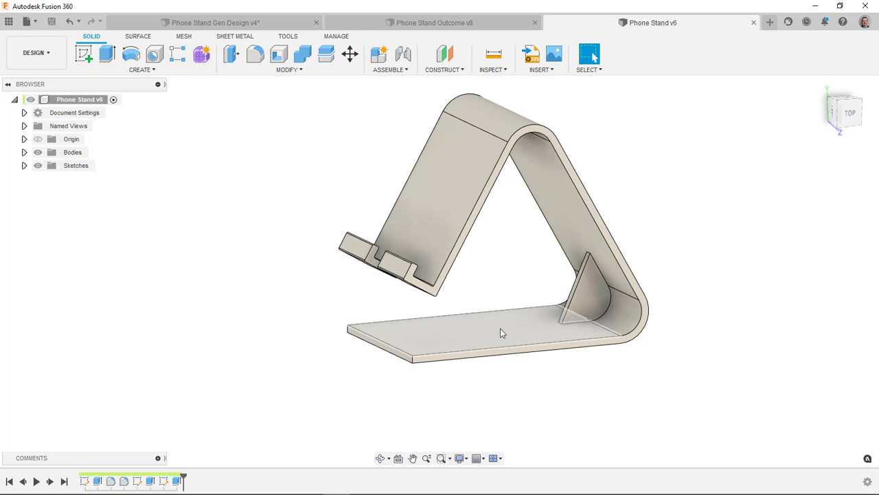
middle_click_drag(284, 281, 308, 284, "shift")
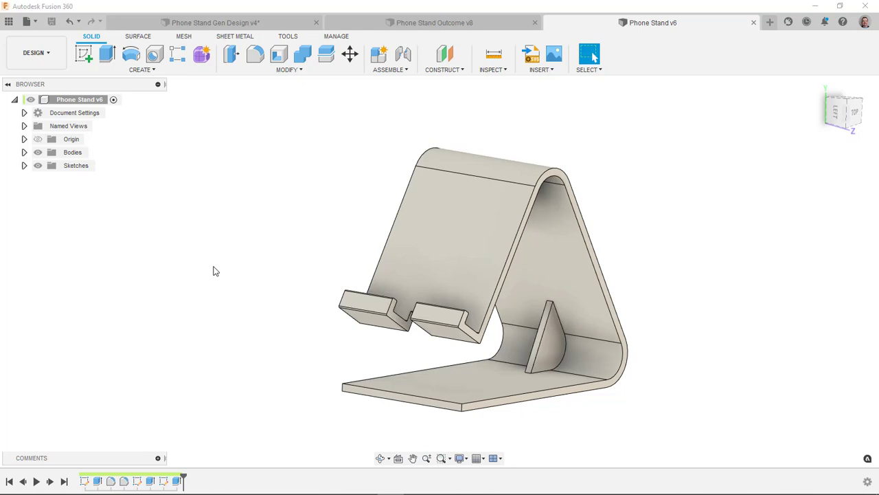
middle_click_drag(661, 189, 627, 178, "shift")
middle_click_drag(577, 155, 588, 174, "shift")
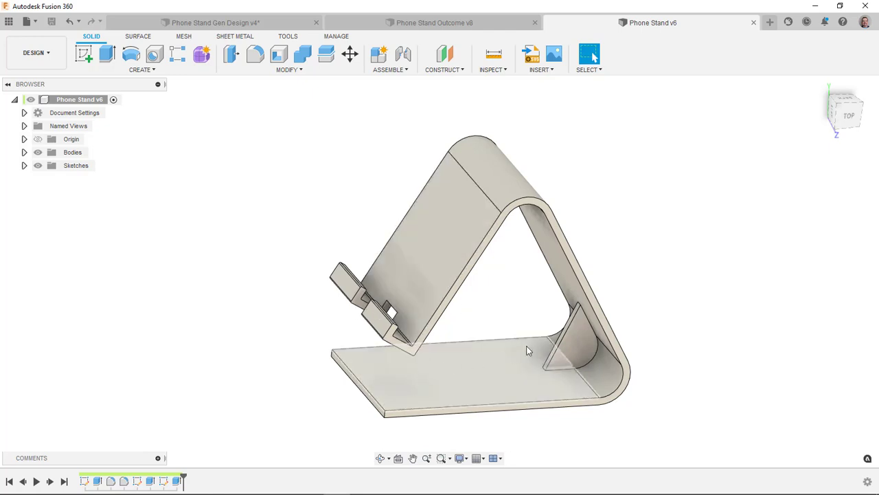
left_click(848, 116)
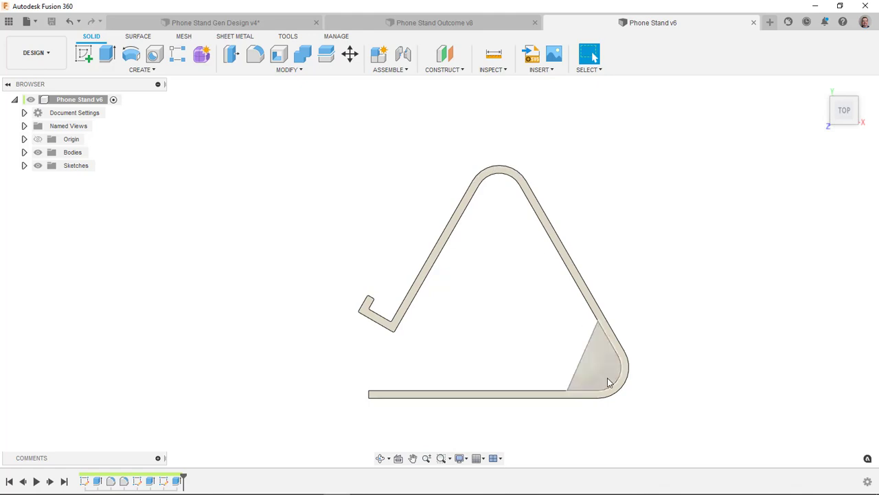
- Switch to the Phone Stand Gen Design v4 document and view the separate phone plate and base plate
left_click(285, 25)
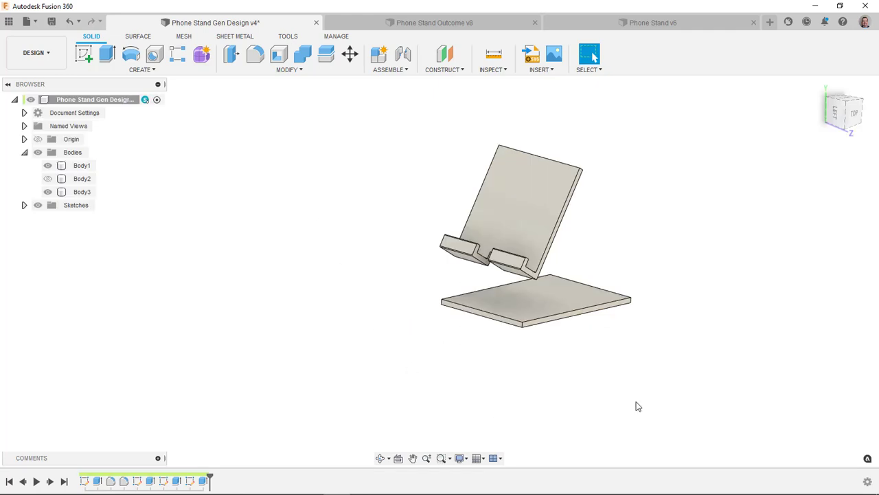
middle_click_drag(642, 392, 548, 275, "shift")
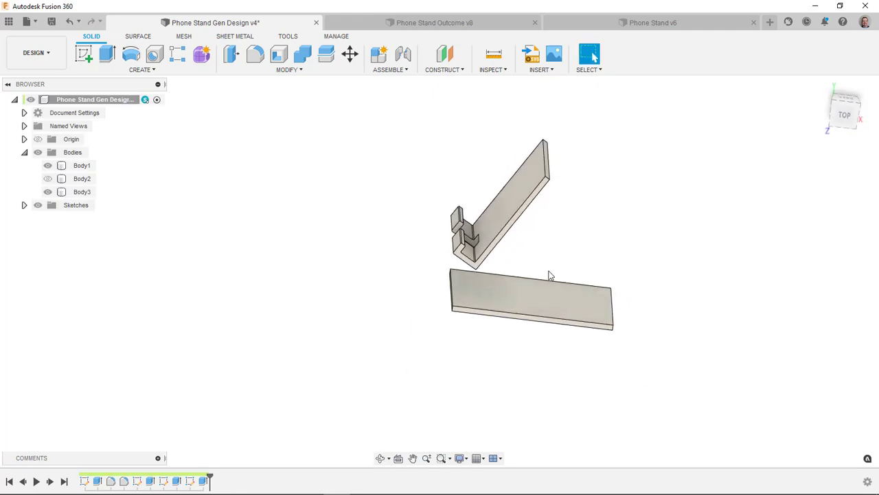
middle_click_drag(328, 362, 365, 355, "shift")
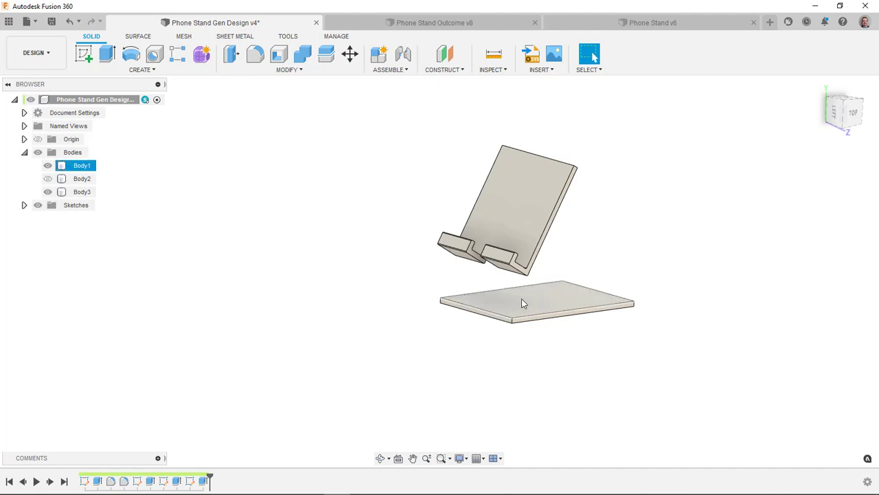
- Show Body2 and examine the block between the phone plate and the base from several sides
left_click(47, 178)
middle_click_drag(498, 354, 510, 341, "shift")
left_click(560, 265)
middle_click_drag(559, 265, 490, 289, "shift")
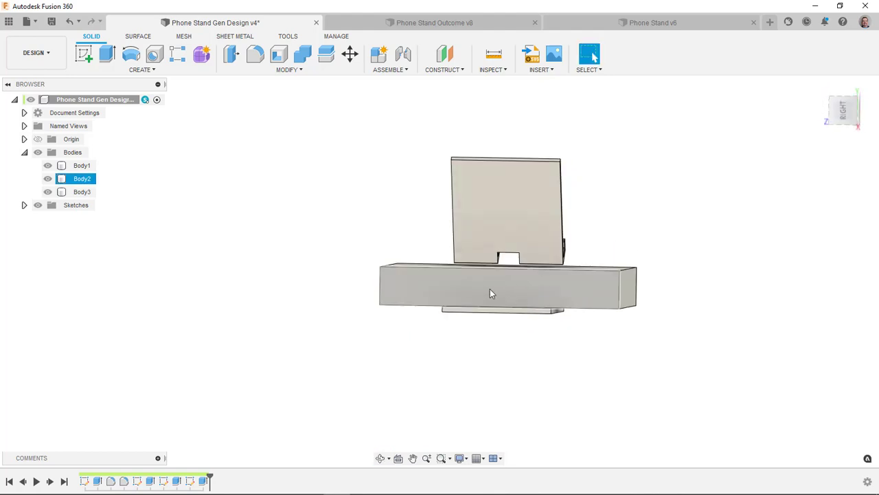
left_click(382, 330)
middle_click_drag(382, 329, 638, 295, "shift")
left_click(526, 299)
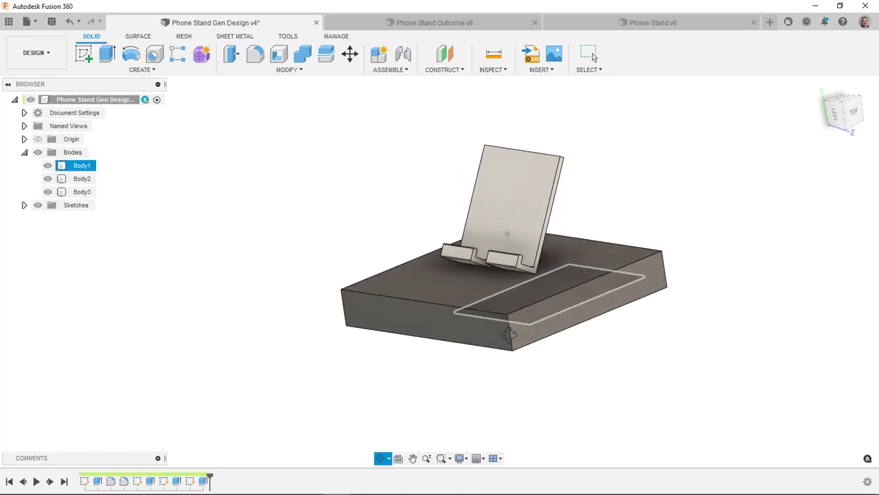
left_click(638, 295)
left_click(372, 354)
left_click(491, 280)
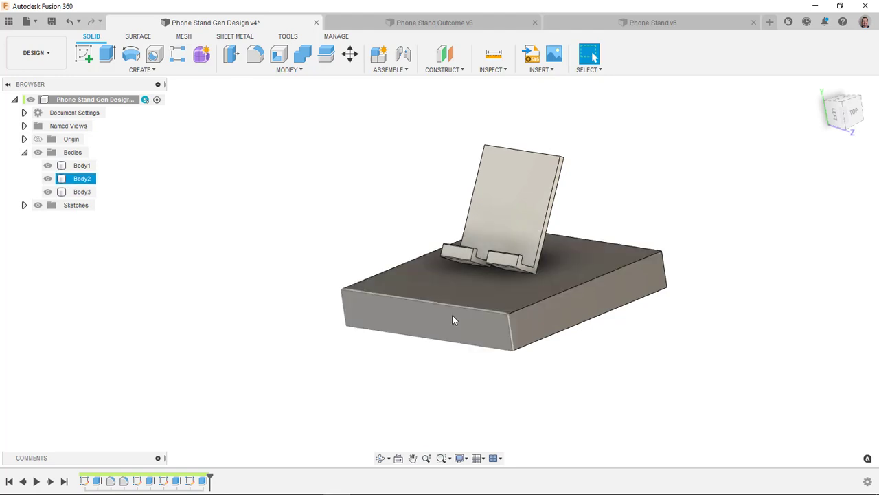
middle_click_drag(573, 294, 534, 293, "shift")
scroll(530, 288, "up", 3)
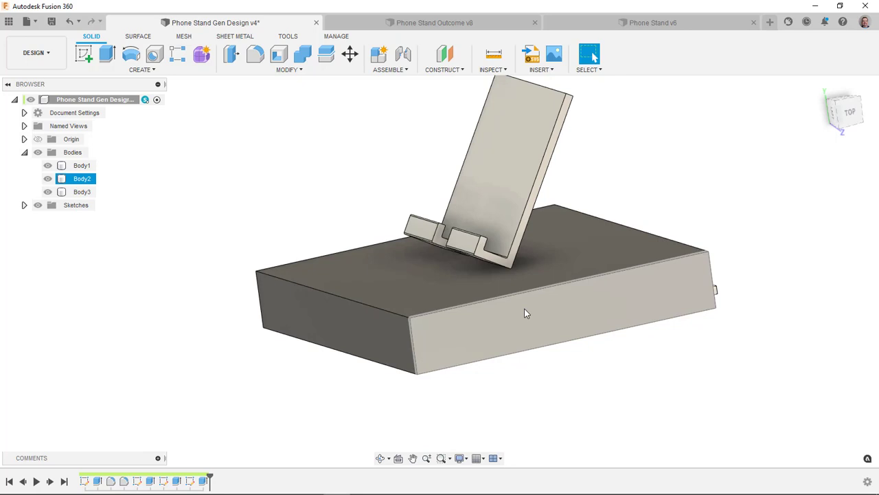
left_click(512, 270)
left_click(540, 313)
key("Escape")
- Hide Body2 and inspect the base plate and the phone plate without the block
left_click(47, 178)
left_click(547, 310)
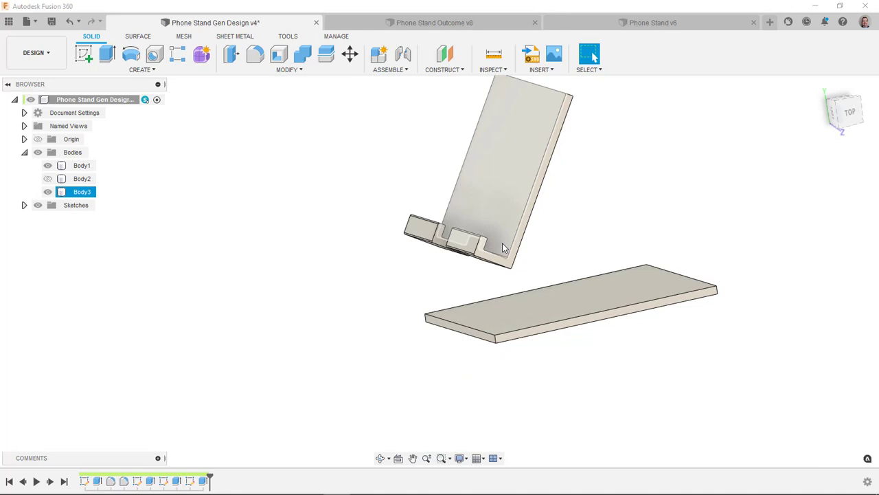
left_click(421, 255)
mouse_move(422, 255)
middle_mouse_down("shift")
mouse_move(394, 247)
mouse_move(415, 257)
middle_mouse_up("shift")
left_click(415, 257)
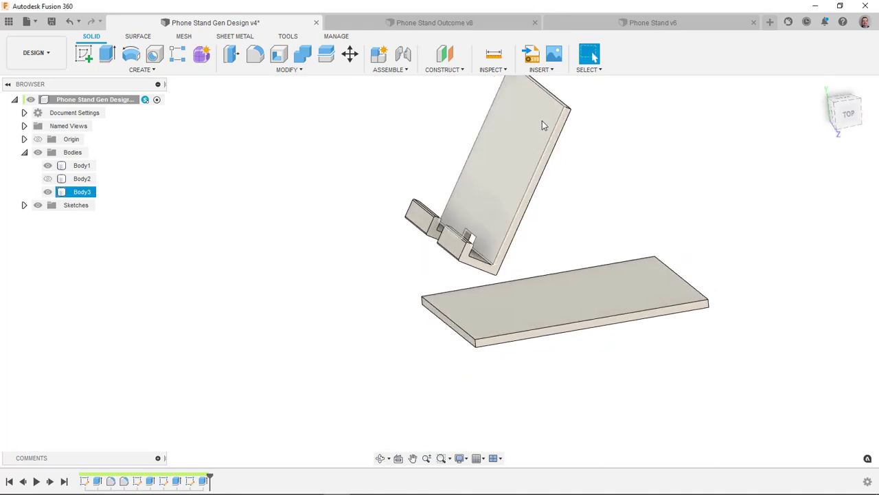
left_click(599, 122)
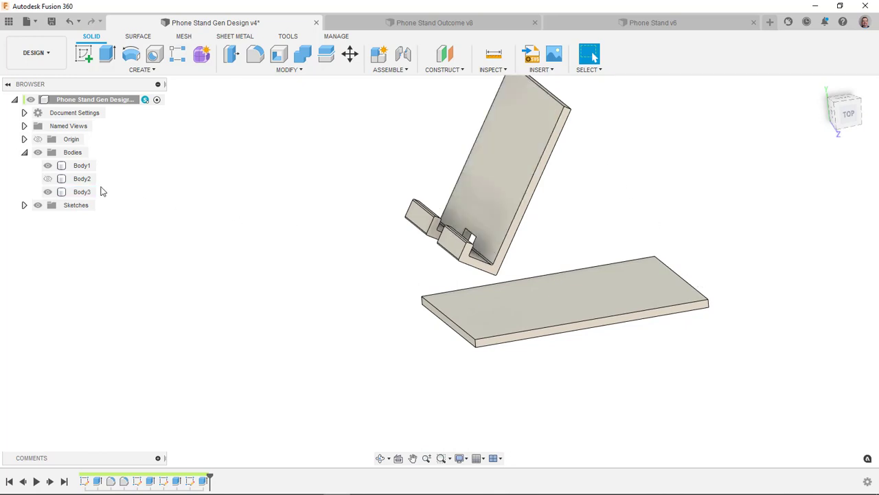
- Show Body2 again and review the block together with the phone plate
left_click(47, 179)
left_click(571, 289)
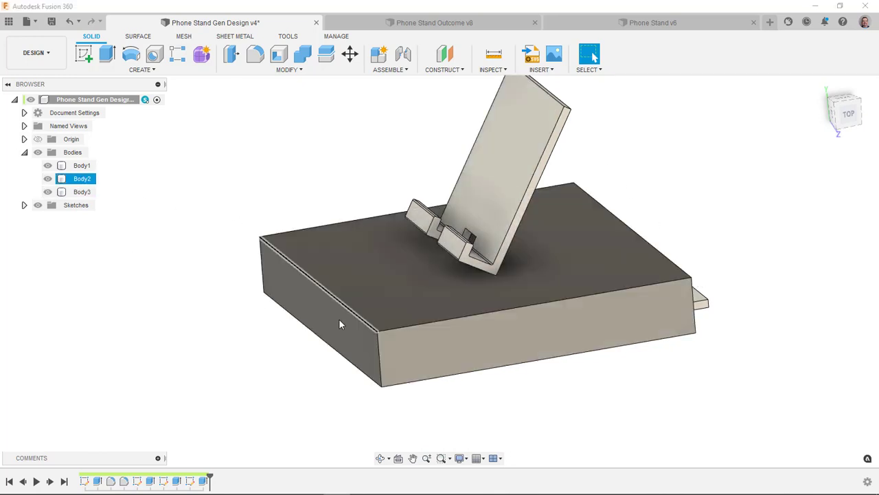
left_click(512, 379)
middle_click_drag(511, 379, 537, 380, "shift")
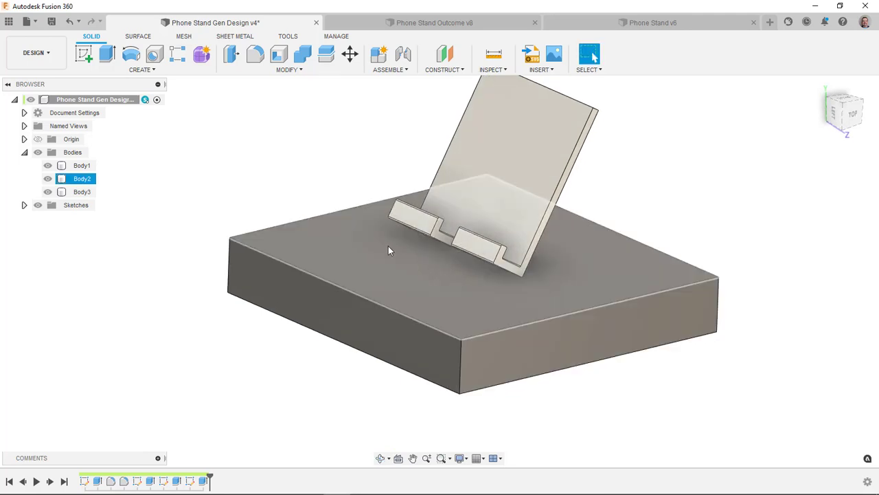
- Switch to the Generative Design workspace and view the assigned preserve and obstacle geometry
left_click(40, 54)
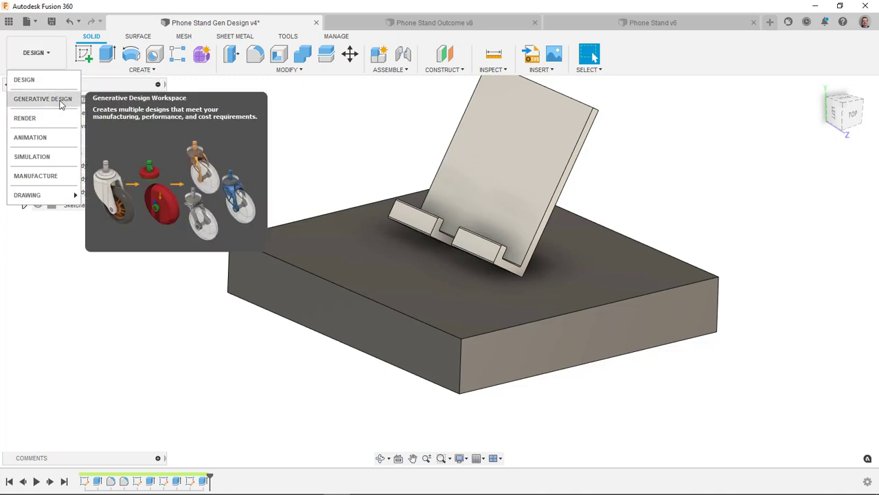
left_click(43, 99)
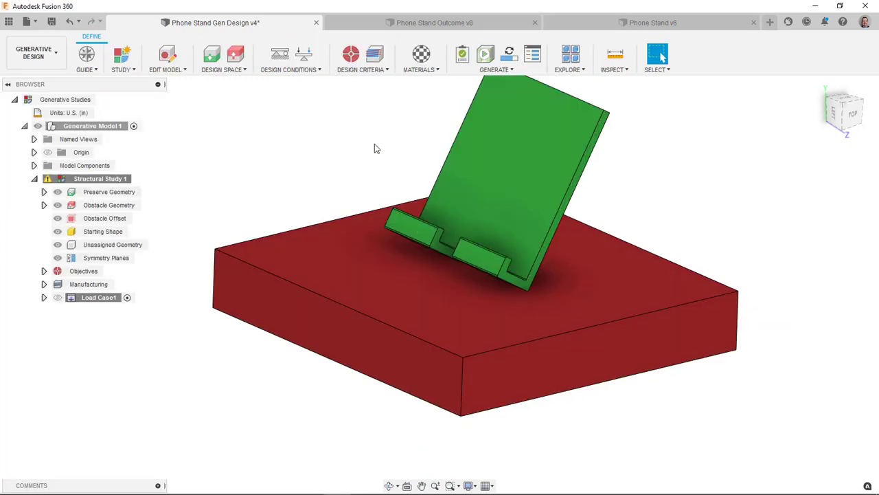
middle_click_drag(373, 143, 412, 165, "shift")
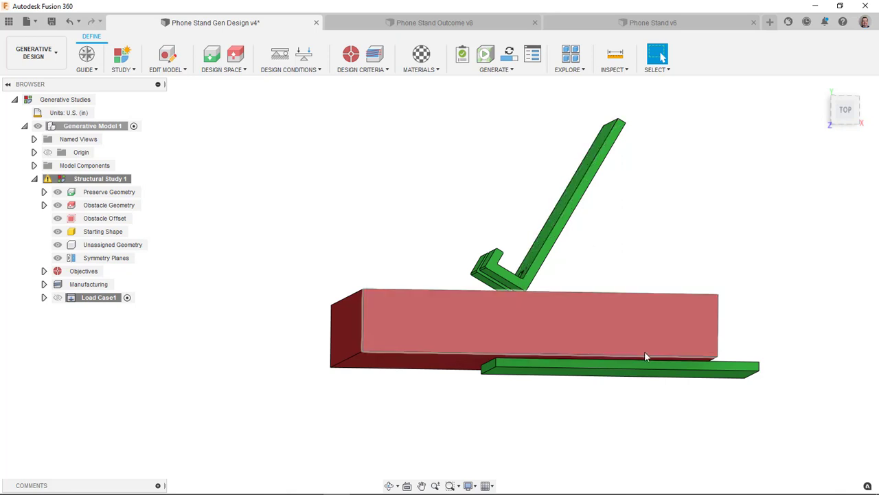
middle_click_drag(346, 190, 353, 192, "shift")
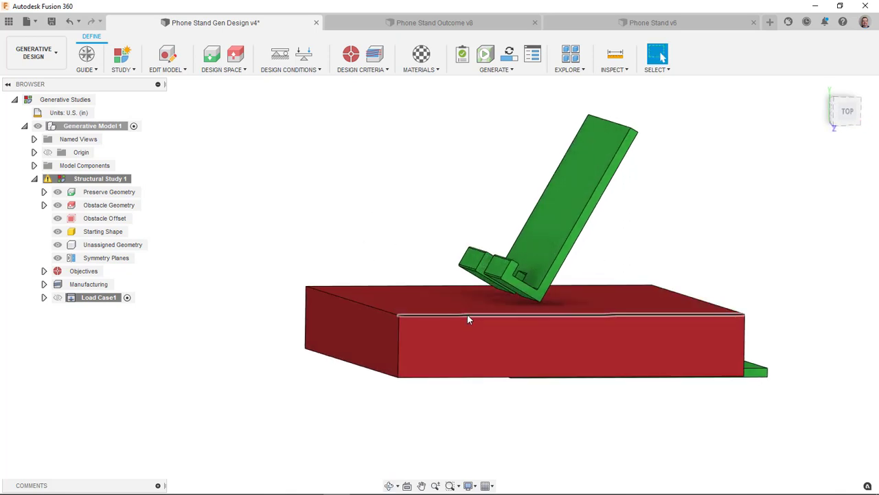
middle_click_drag(409, 192, 448, 198, "shift")
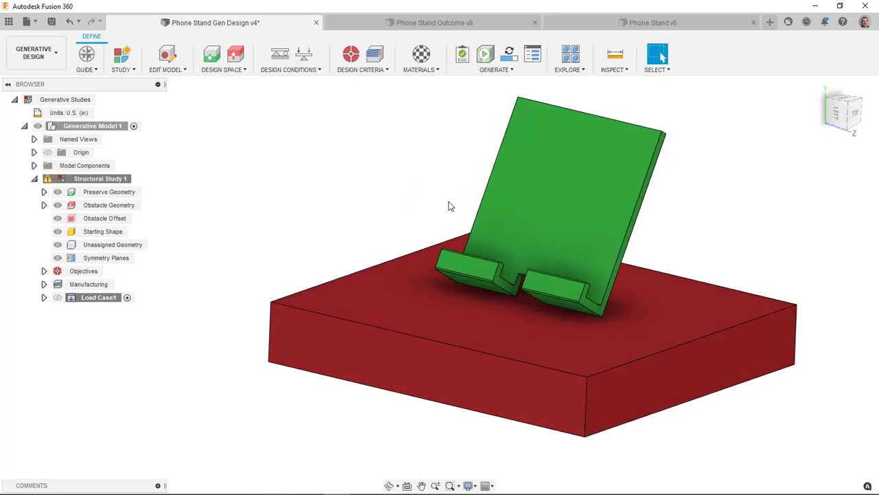
mouse_move(403, 204)
middle_mouse_down()
mouse_move(391, 188)
mouse_move(389, 195)
middle_mouse_up()
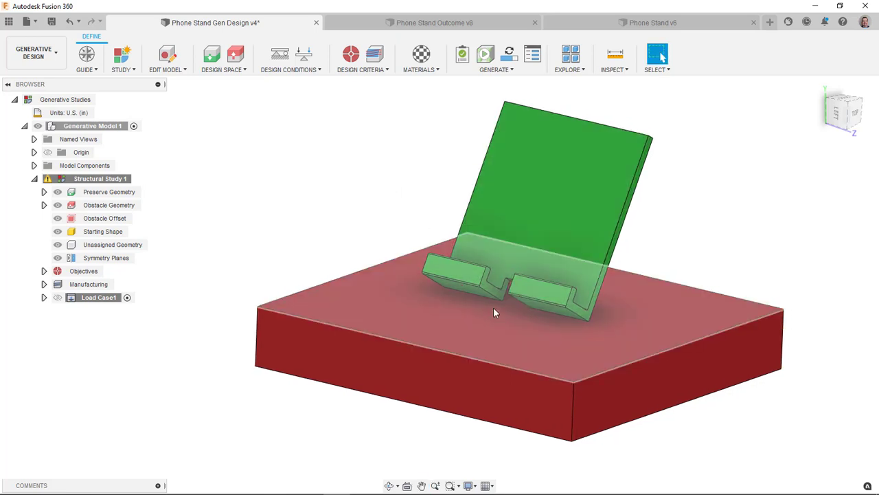
- Examine the preserved phone plate up close, especially its two holder lips and their clearance above the obstacle block
mouse_move(536, 255)
middle_mouse_down("shift")
mouse_move(555, 238)
mouse_move(505, 321)
mouse_move(555, 243)
mouse_move(526, 250)
middle_mouse_up("shift")
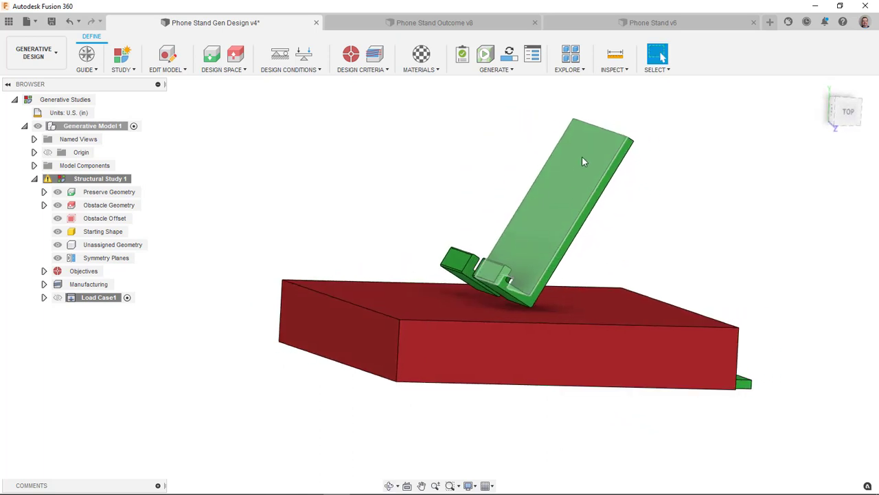
middle_click_drag(583, 161, 535, 186, "shift")
scroll(468, 278, "up", 5)
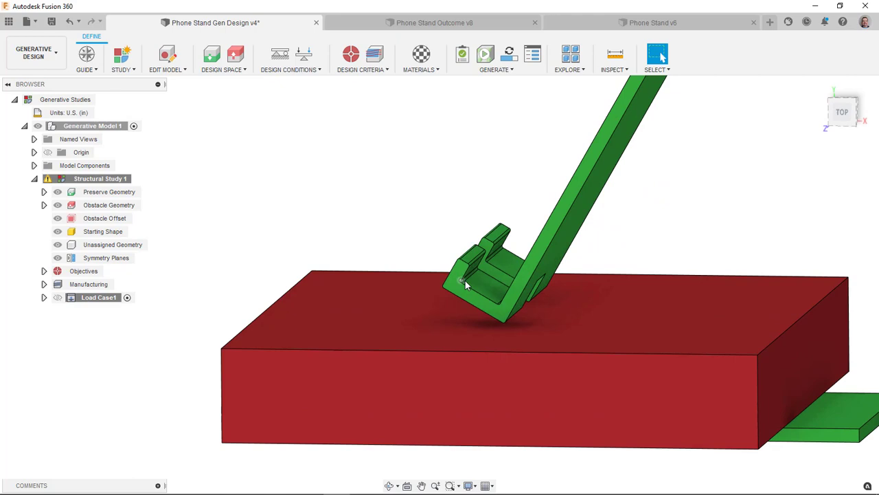
middle_click_drag(490, 263, 598, 238, "shift")
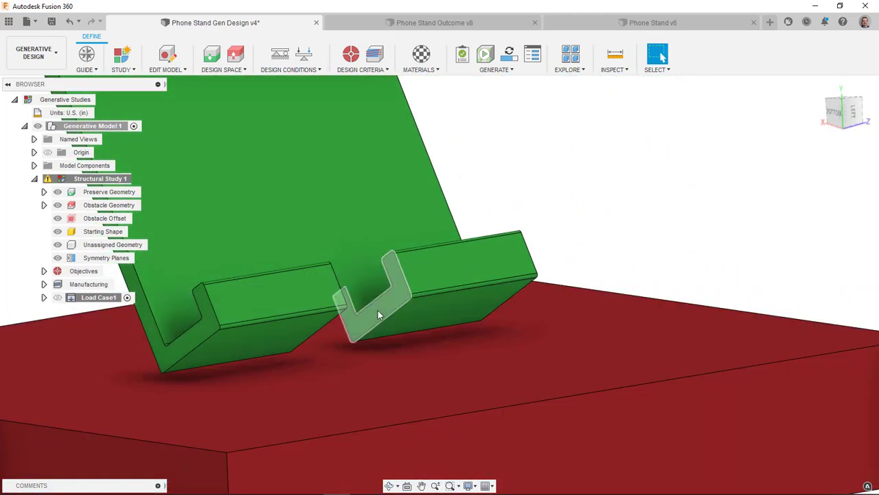
scroll(352, 309, "up", 3)
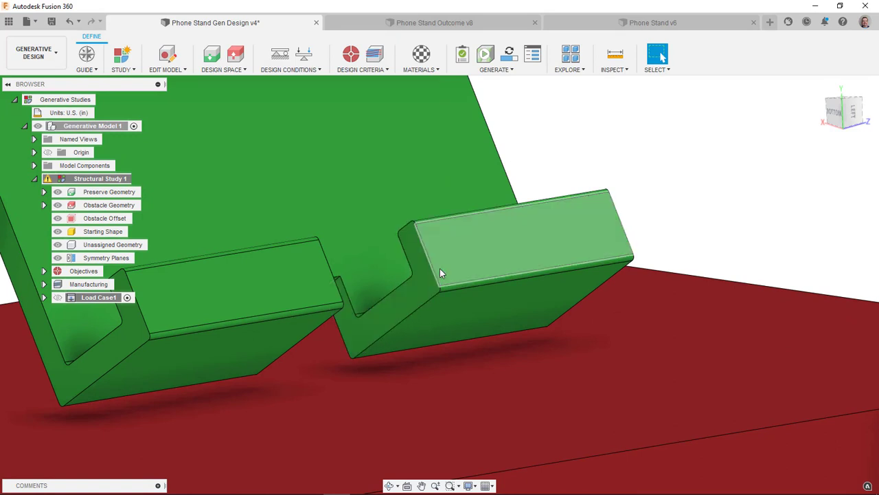
scroll(687, 195, "down", 5)
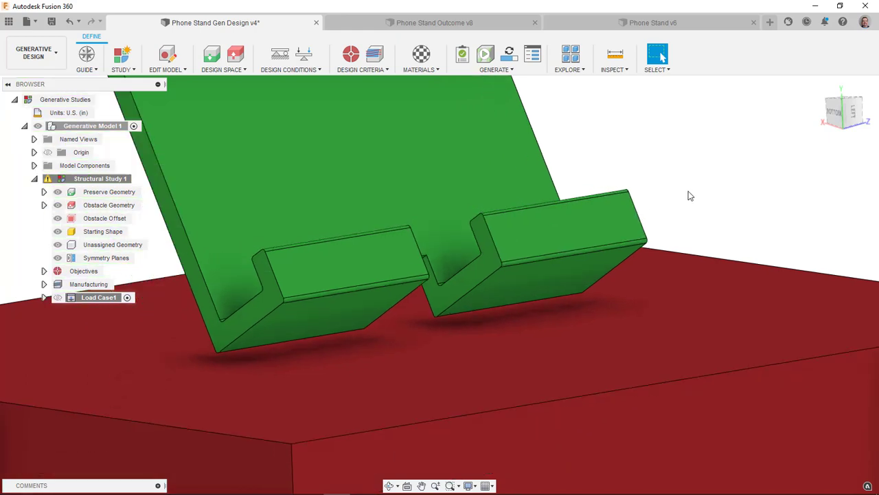
middle_click_drag(691, 192, 662, 58, "shift")
middle_click_drag(490, 256, 506, 198, "shift")
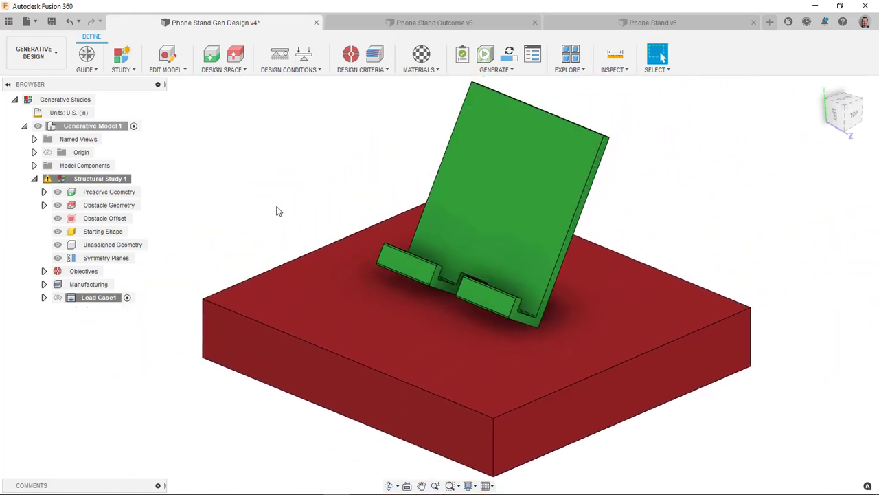
- Expand the loads of Load Case1, highlight the gravity load and open the Force1 load's settings
left_click(44, 297)
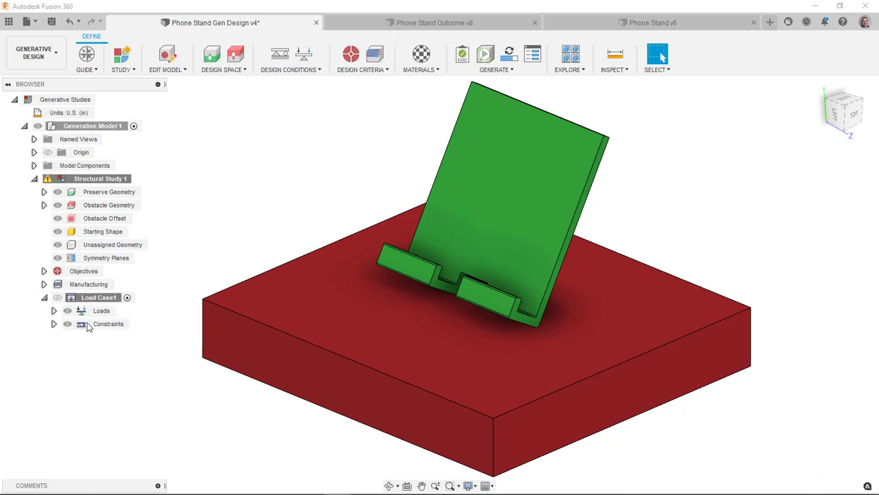
left_click(53, 310)
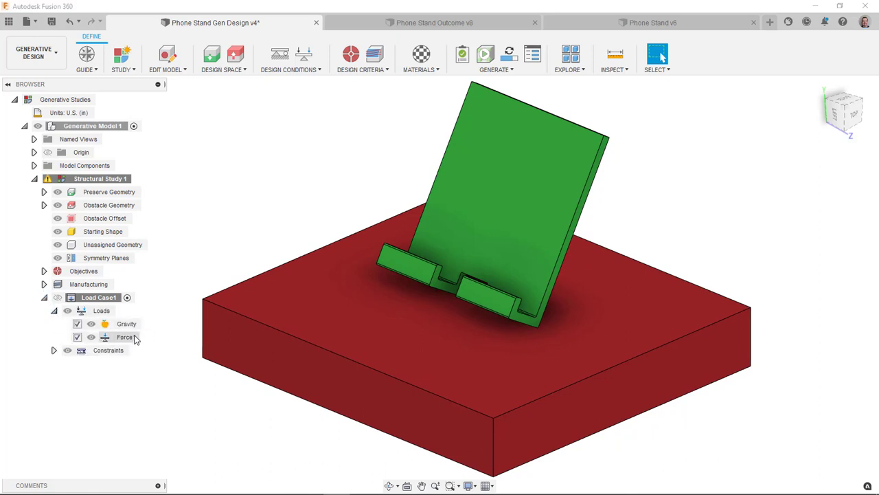
left_click(124, 325)
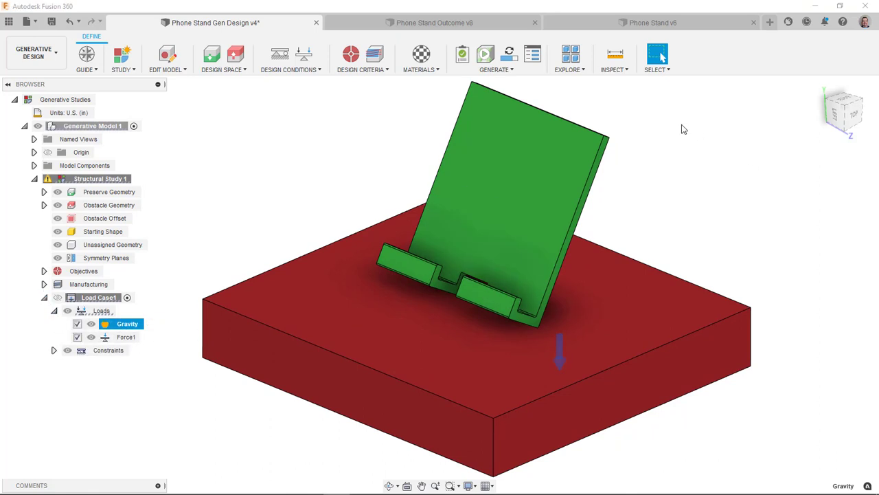
left_click(134, 337)
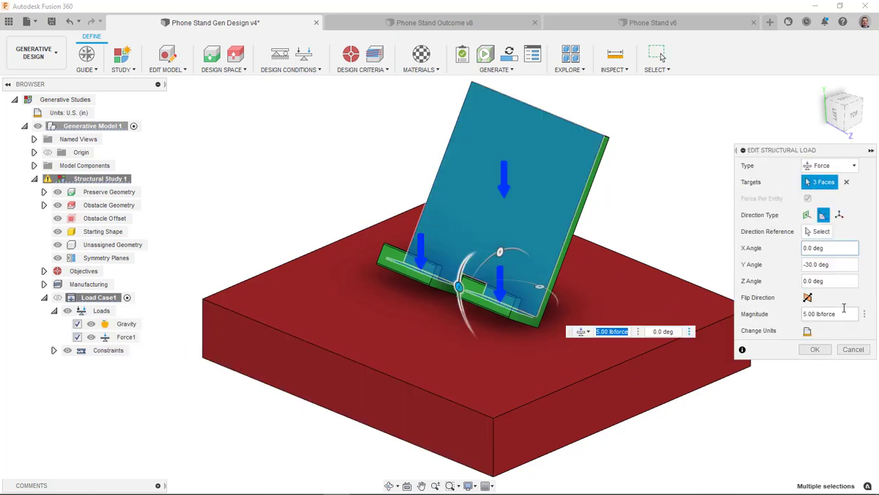
- Check the directions of the Force1 load arrows from a straight side-on view of the stand and close the load settings
left_click(854, 116)
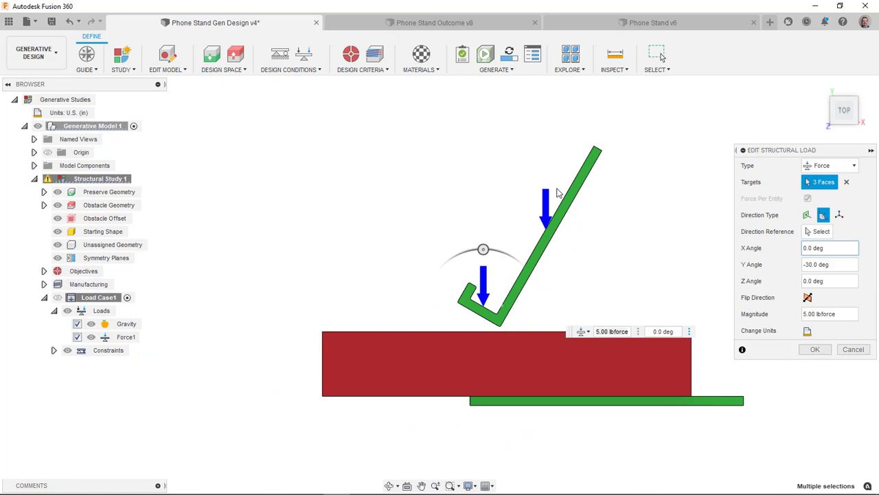
scroll(550, 240, "up", 1)
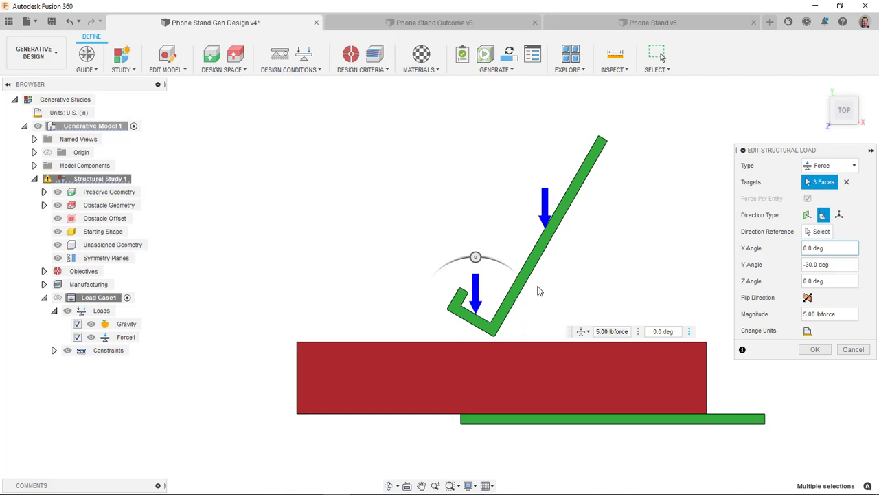
left_click(812, 350)
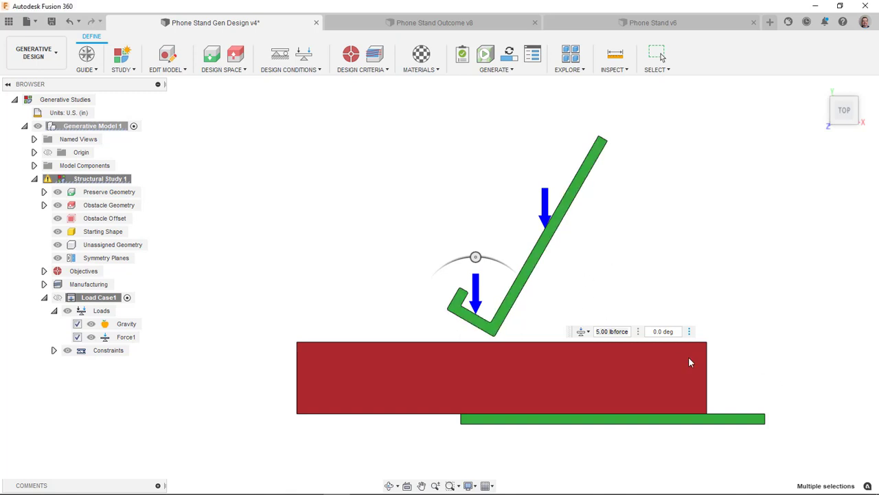
- Expand the constraints of Load Case1, open Fixed1 to inspect its target face under the base plate, and close its settings
left_click(54, 350)
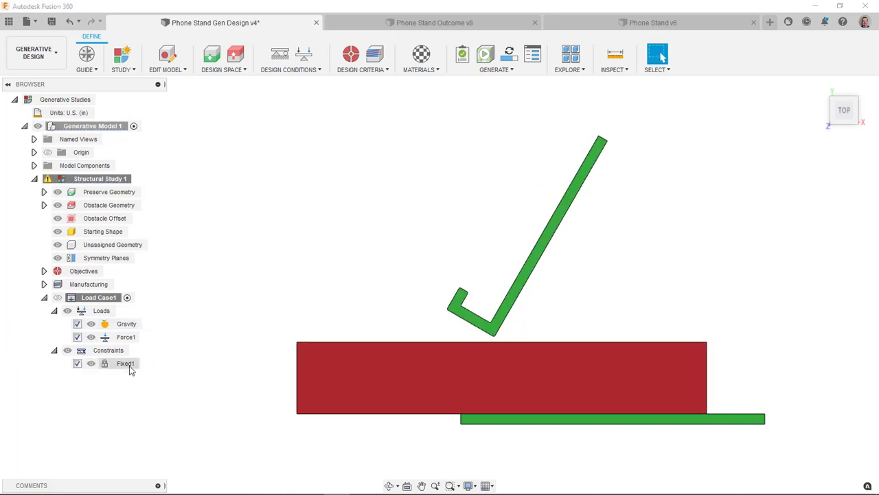
left_click(147, 364)
middle_click_drag(387, 289, 622, 435, "shift")
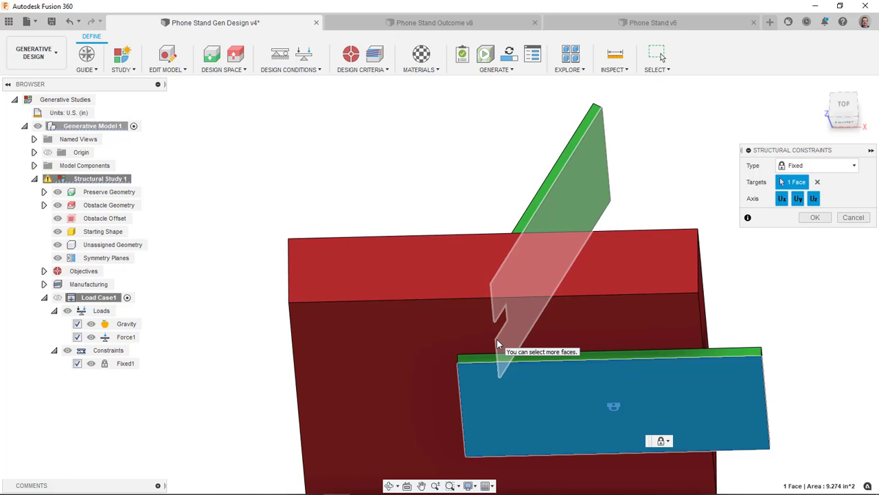
middle_click_drag(475, 237, 515, 313, "shift")
left_click(816, 217)
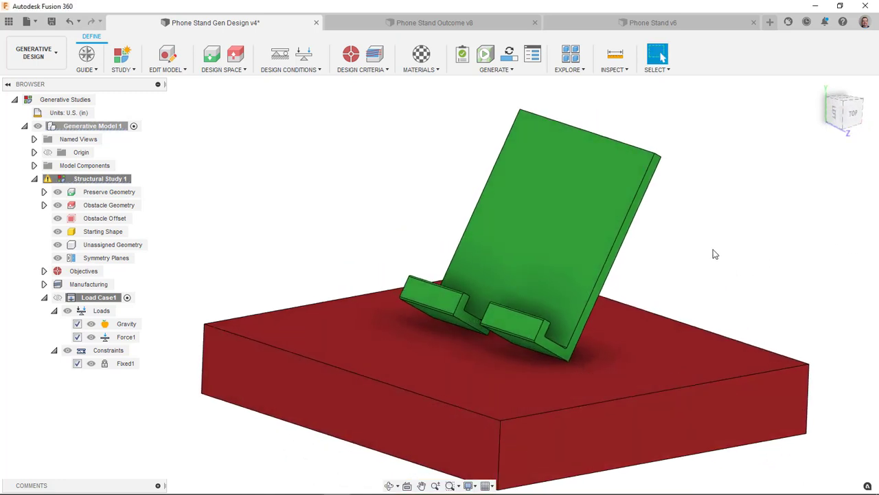
- Review the additive manufacturing settings with Z+ orientation, hiding the obstacle geometry to examine the preserved plates in build direction
left_click(377, 59)
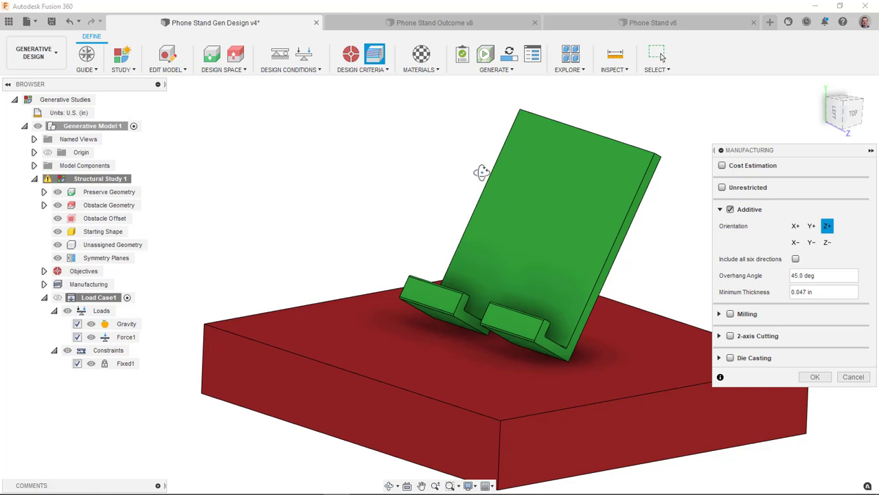
middle_click_drag(481, 172, 357, 270, "shift")
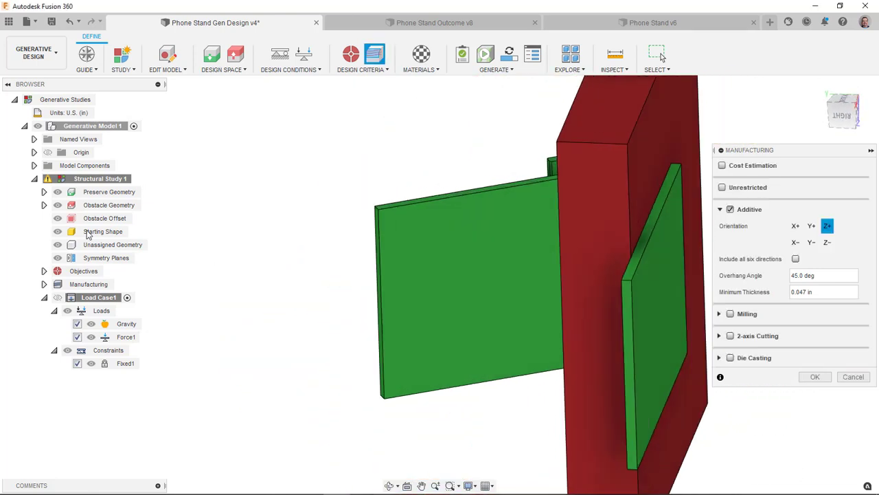
left_click(58, 205)
middle_click_drag(489, 323, 391, 411, "shift")
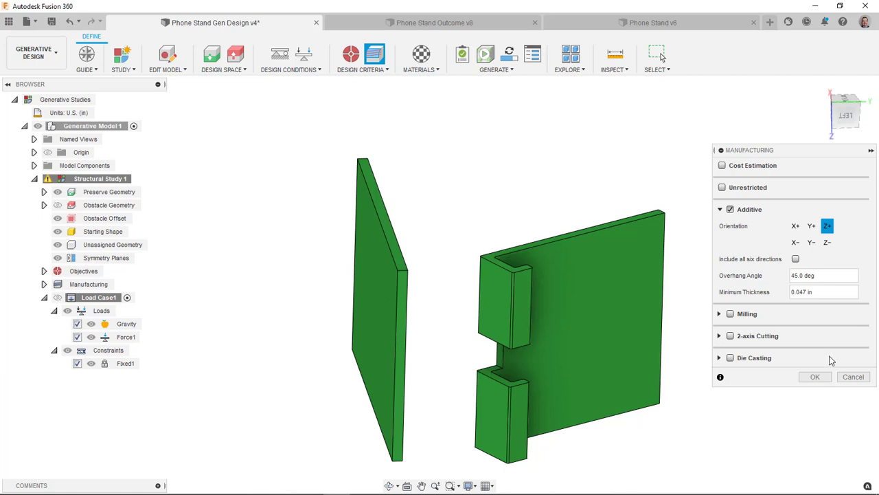
left_click(815, 376)
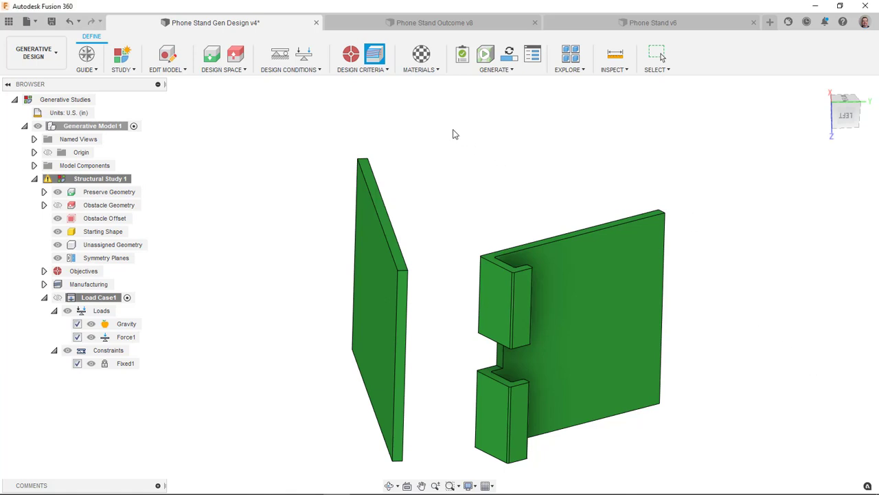
- Switch to the Design workspace and open the physical material settings for the phone stand
left_click(42, 55)
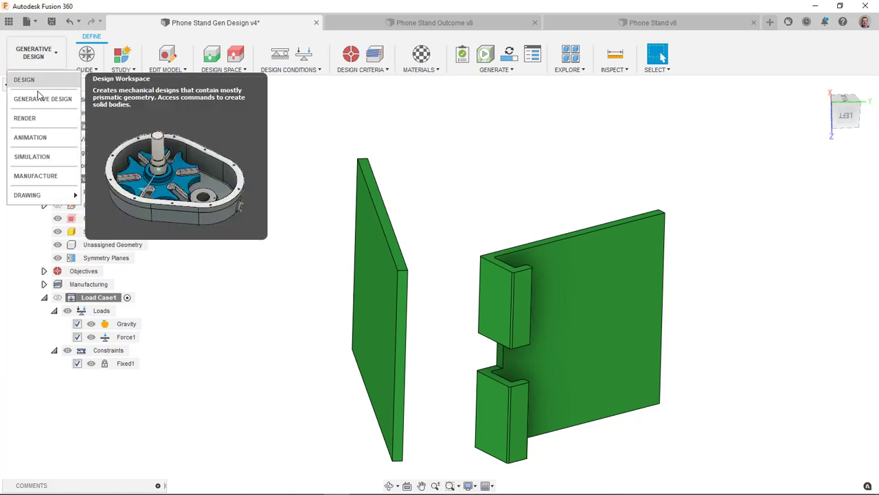
left_click(30, 83)
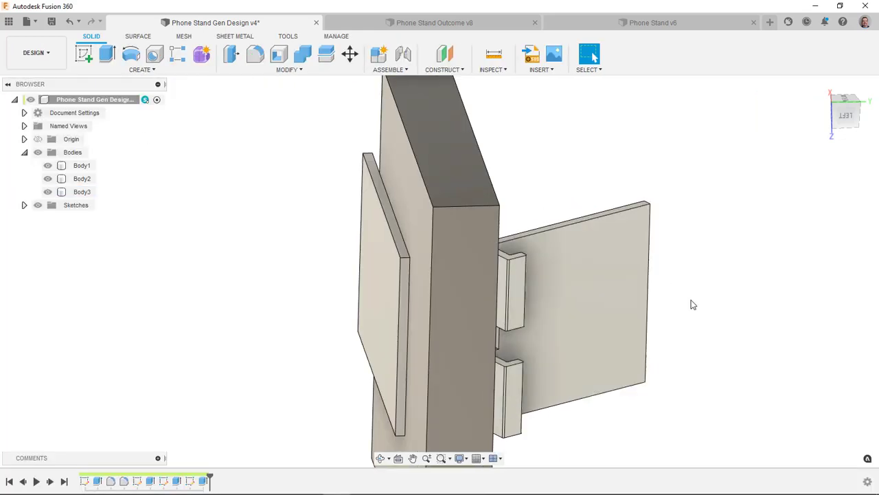
middle_click_drag(748, 261, 805, 133, "shift")
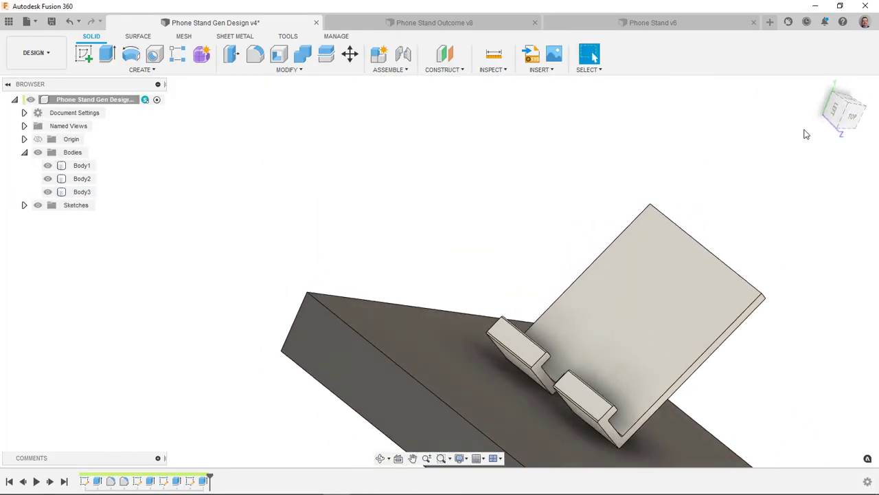
left_click(855, 105)
left_click_drag(429, 158, 401, 135)
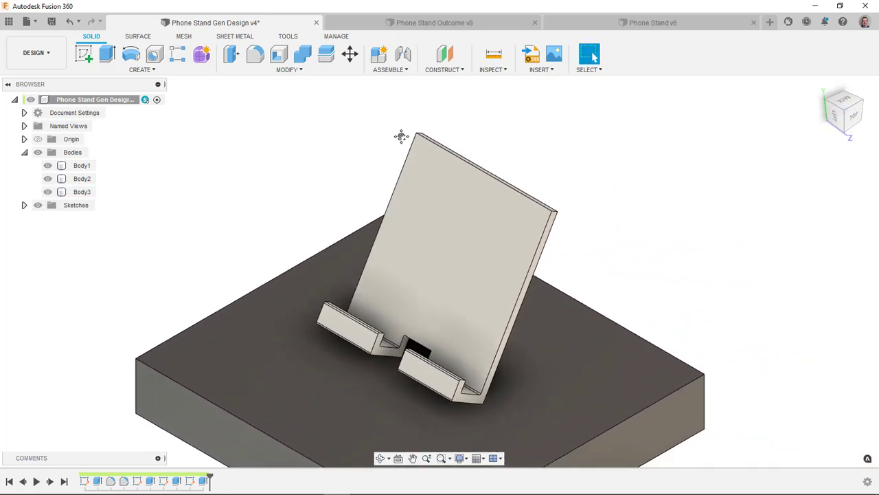
left_click(334, 73)
key("a")
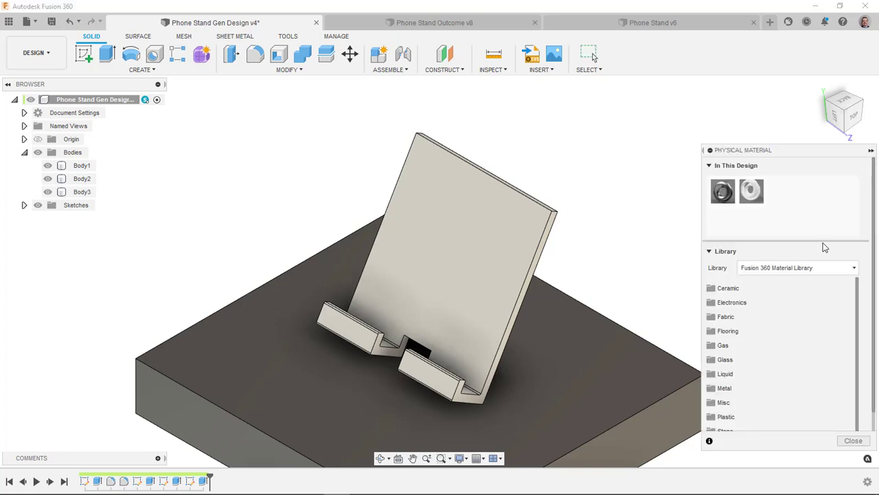
- Open the PLA material's advanced physical properties, review its thermal, mechanical and strength values, and close the material settings
right_click(757, 194)
left_click(776, 197)
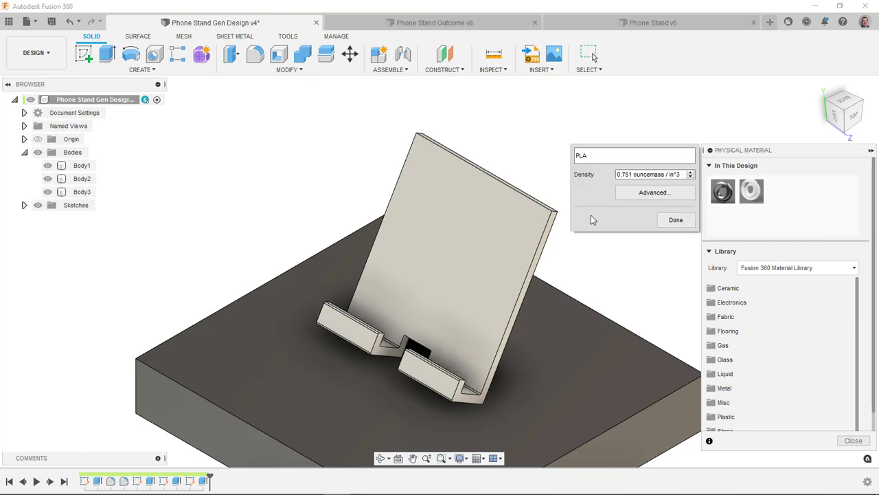
left_click(666, 192)
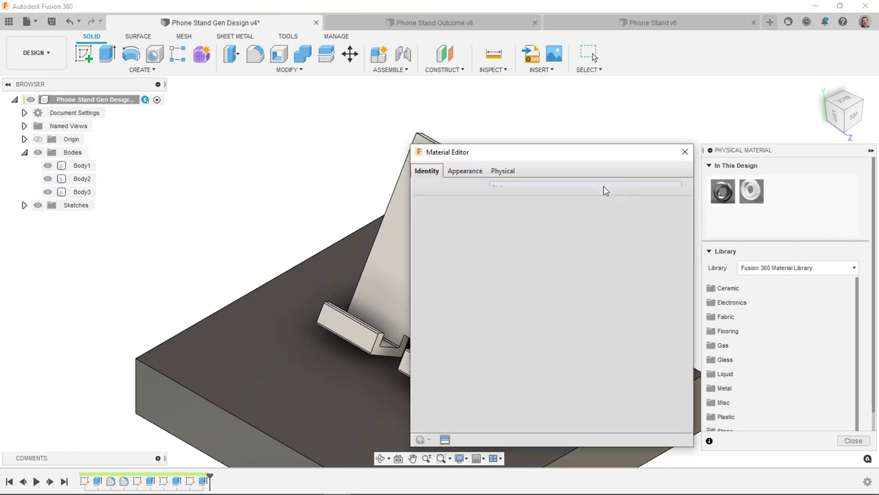
left_click(535, 171)
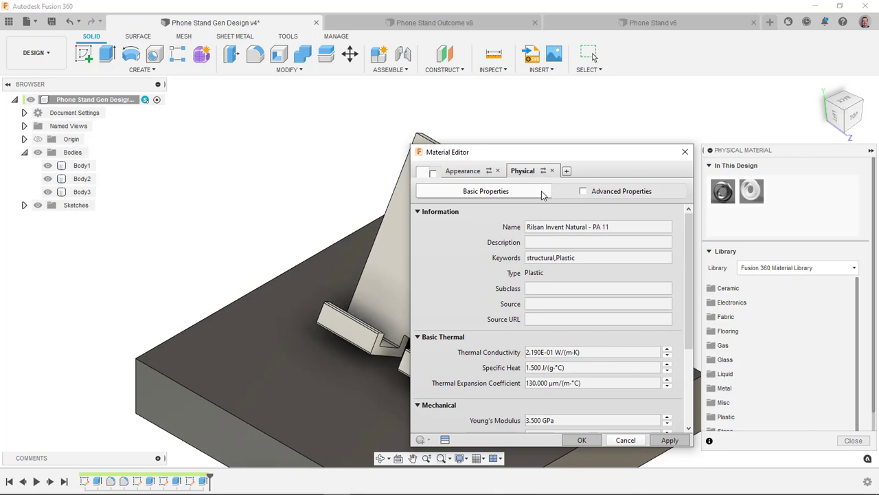
scroll(511, 237, "down", 5)
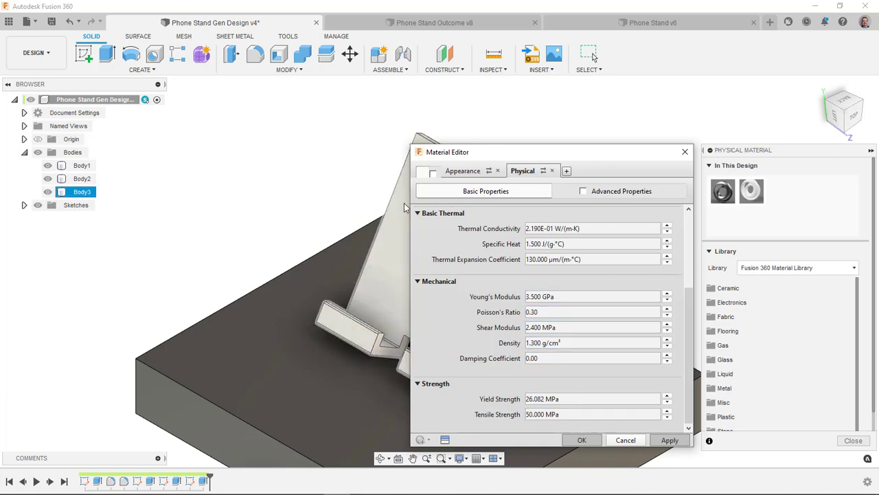
left_click(582, 440)
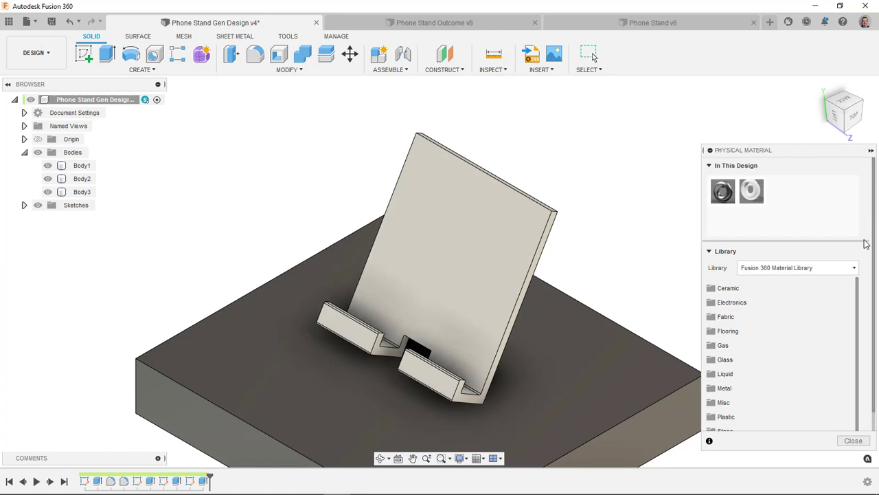
left_click(853, 442)
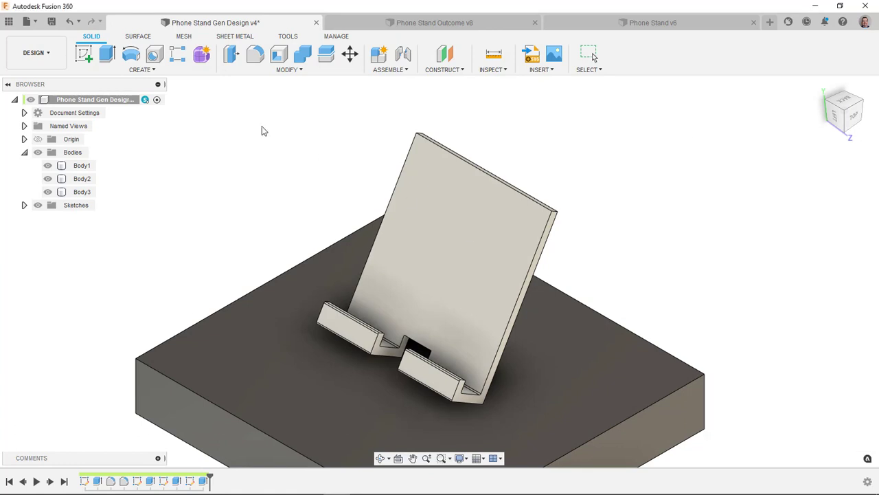
- Return to the Generative Design workspace and review the study materials for the Additive method and for all methods
left_click(37, 53)
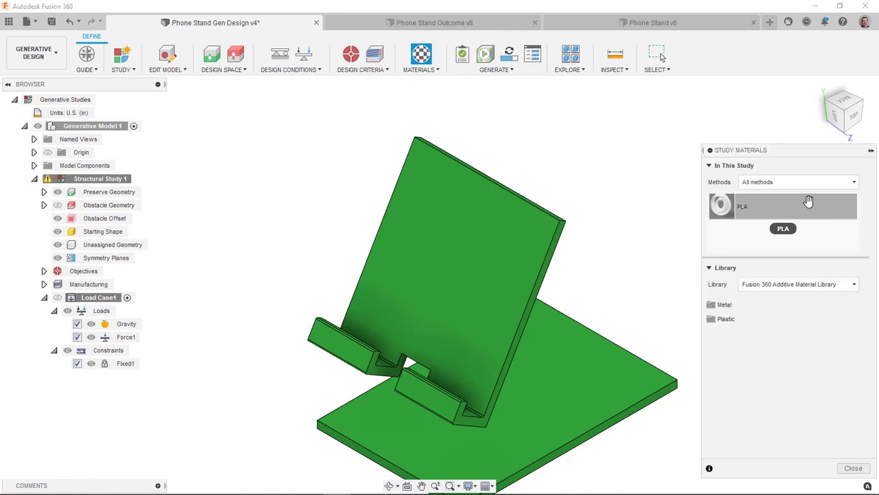
left_click(820, 182)
left_click(775, 209)
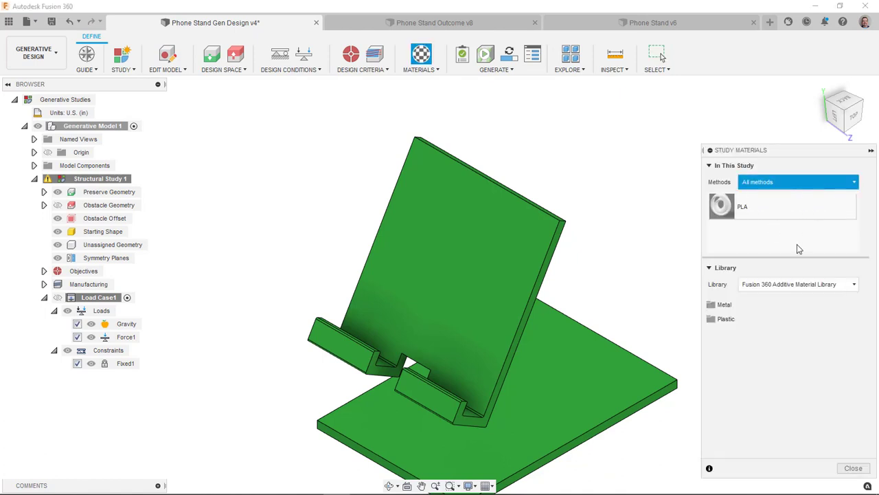
left_click(769, 183)
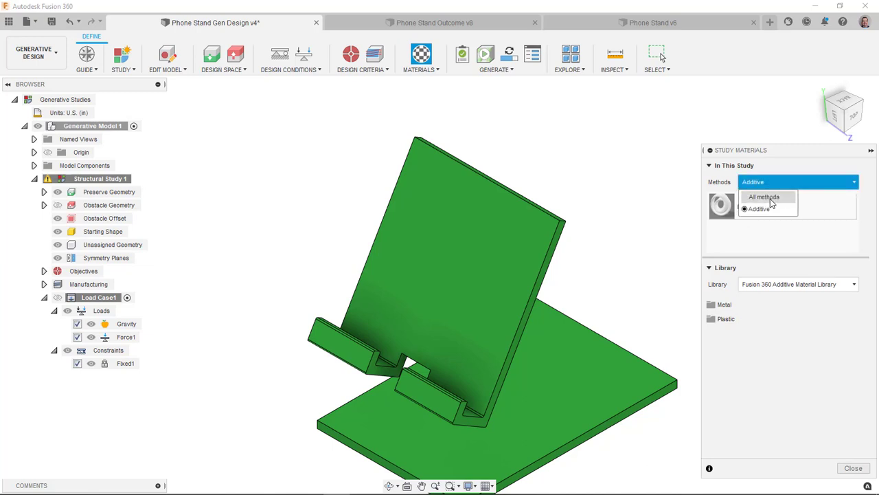
left_click(757, 196)
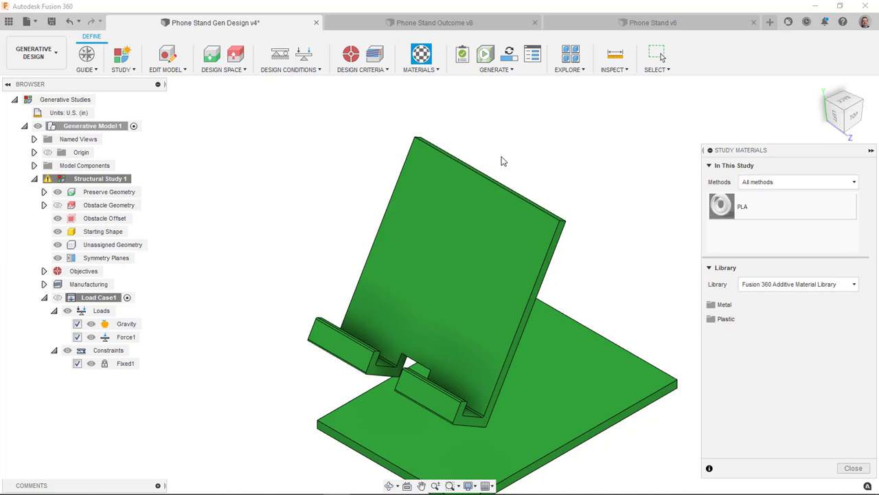
mouse_move(526, 169)
middle_mouse_down("shift")
mouse_move(501, 137)
mouse_move(520, 165)
mouse_move(535, 163)
middle_mouse_up("shift")
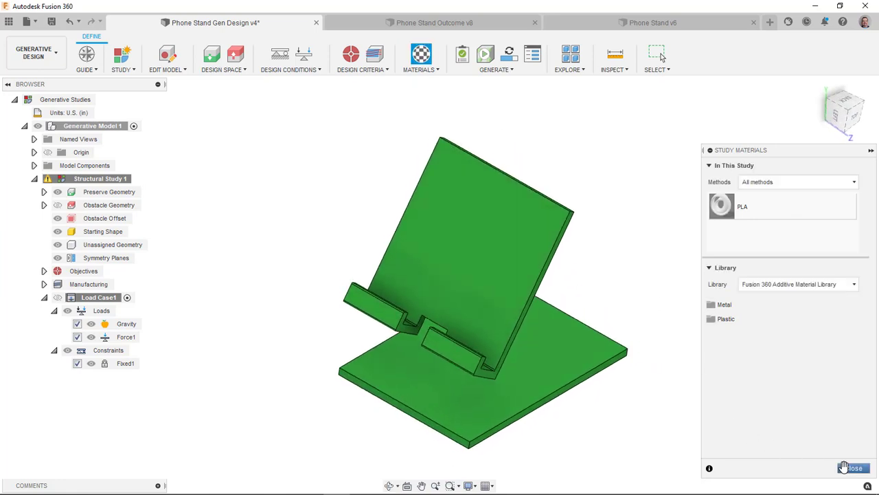
left_click(853, 468)
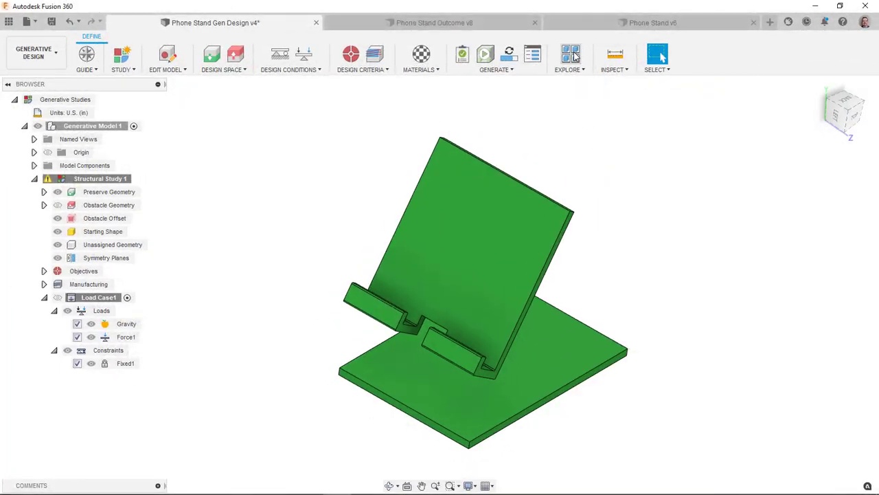
- Explore the generated outcomes and open the converged Structural Study 1 - Outcome 1 to view it from behind
left_click(573, 56)
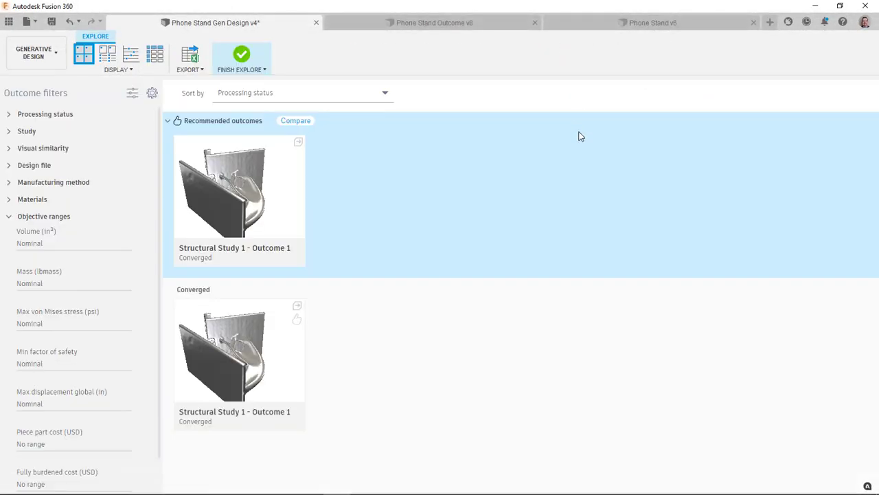
double_click(226, 339)
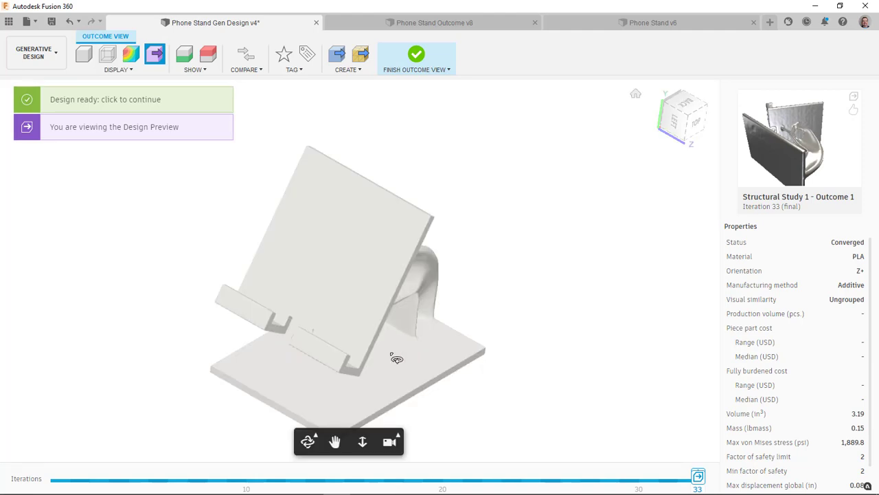
middle_click_drag(397, 358, 208, 334, "shift")
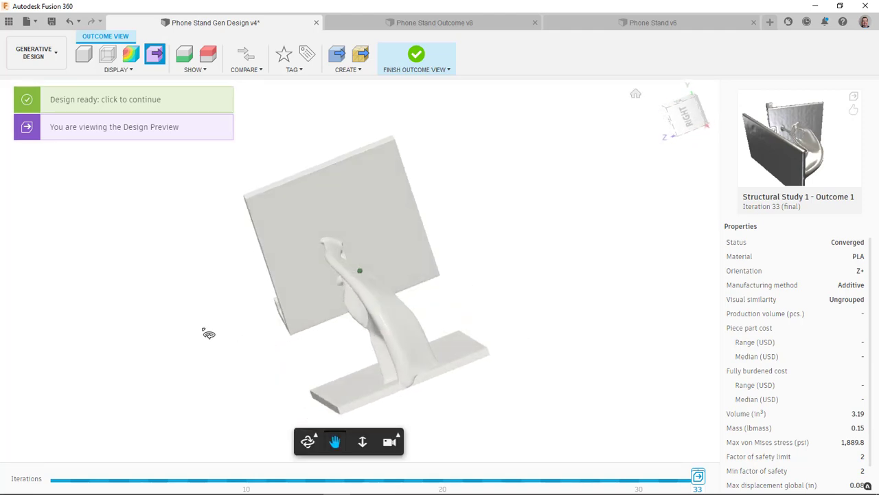
- Examine the outcome's organic support arm from several sides, including its overhangs and connections to the base and phone plate
middle_click_drag(403, 305, 266, 343, "shift")
middle_click_drag(319, 321, 390, 343, "shift")
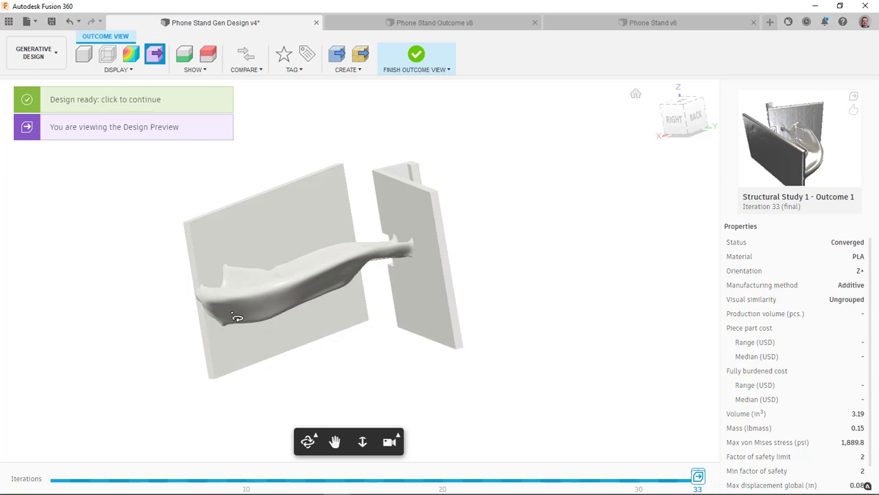
middle_click_drag(308, 270, 346, 333, "shift")
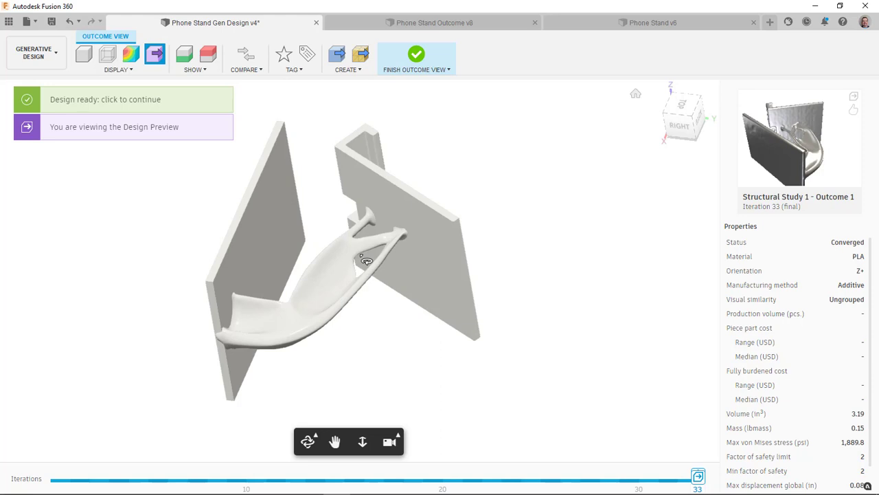
middle_click_drag(418, 321, 273, 313, "shift")
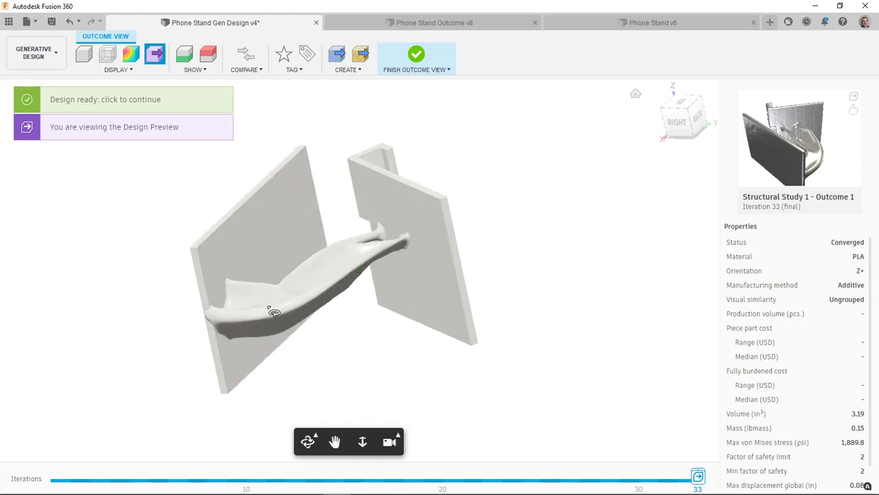
middle_click_drag(349, 343, 381, 312, "shift")
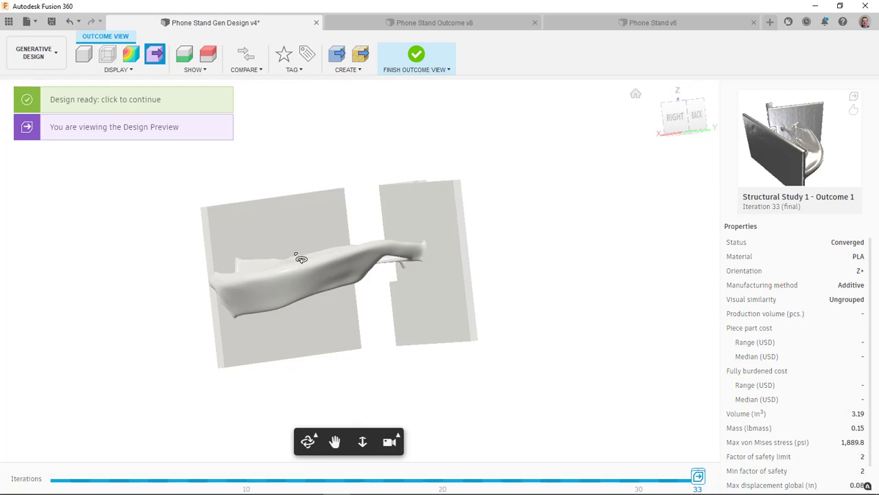
middle_click_drag(437, 239, 337, 136, "shift")
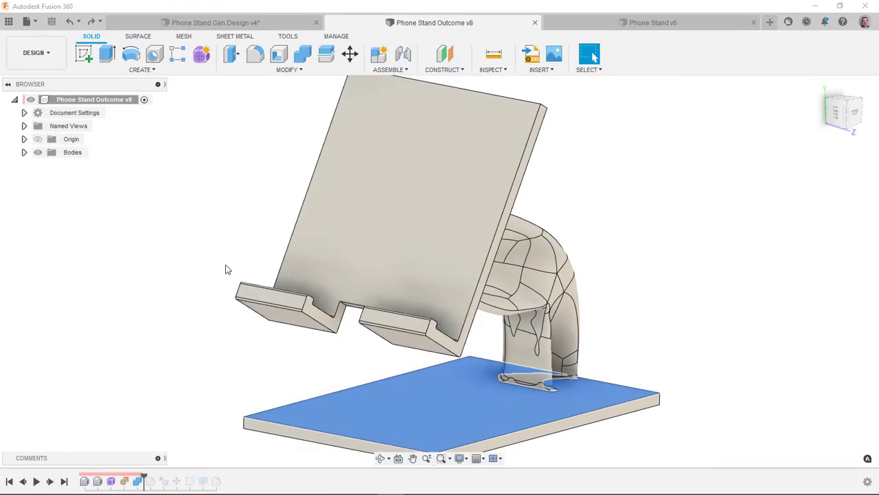
- Roll the design history forward to its end to view the finished stand, and roll it back to just after the Combine feature
middle_click_drag(226, 270, 238, 261)
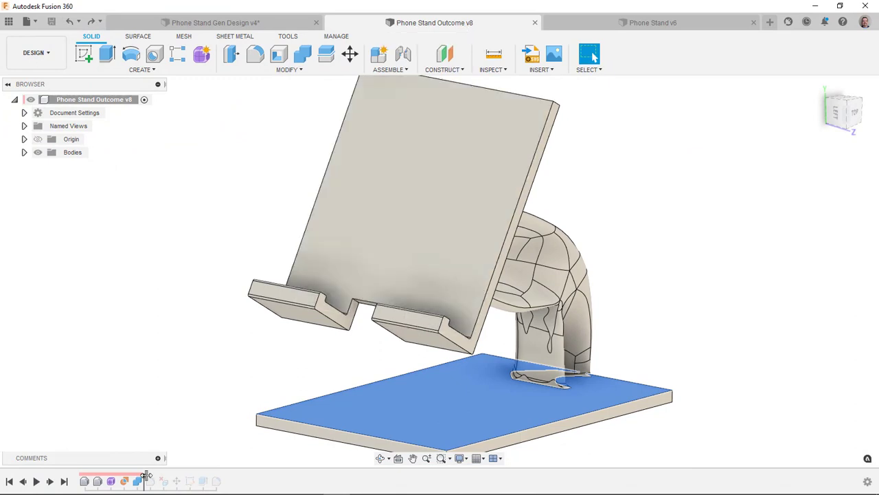
left_click_drag(146, 476, 224, 479)
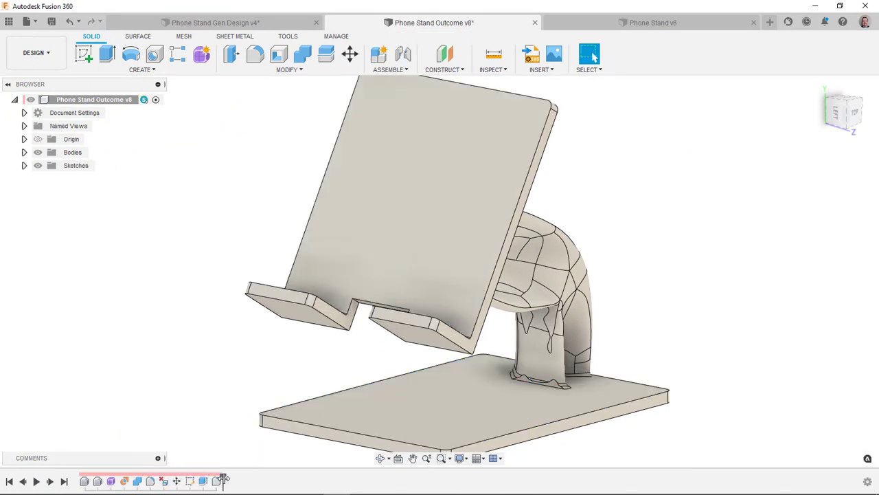
middle_click_drag(338, 318, 281, 218, "shift")
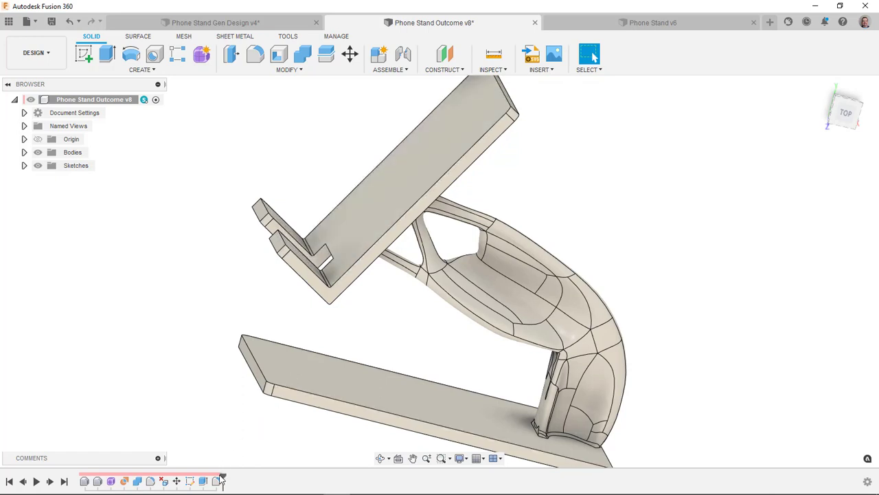
left_click_drag(222, 476, 144, 477)
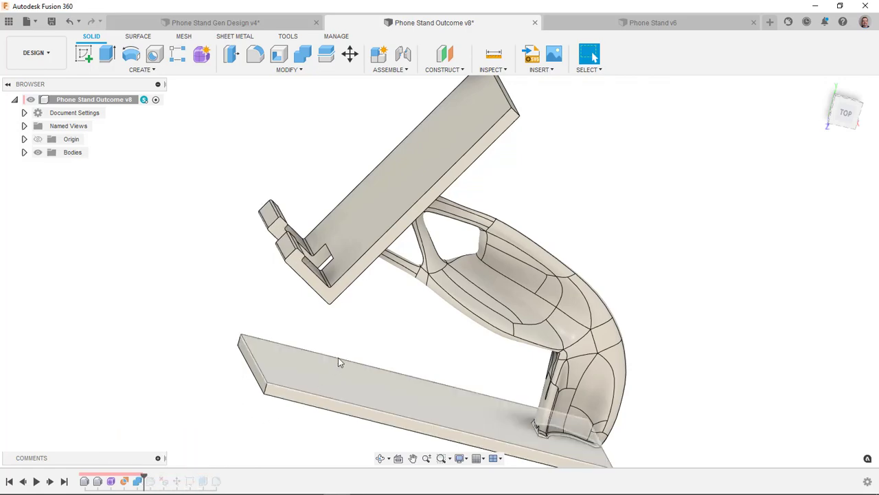
mouse_move(337, 363)
middle_mouse_down("shift")
mouse_move(410, 308)
mouse_move(357, 273)
mouse_move(385, 275)
mouse_move(392, 300)
mouse_move(421, 241)
middle_mouse_up("shift")
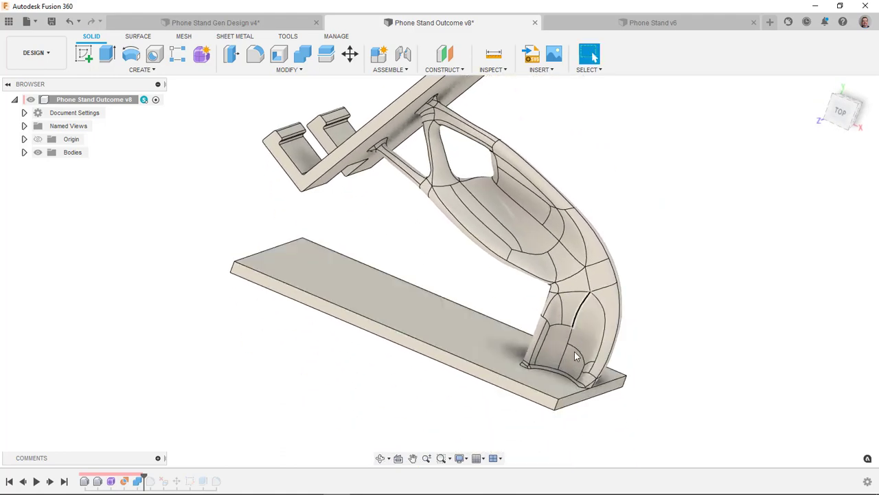
middle_click_drag(487, 241, 514, 269, "shift")
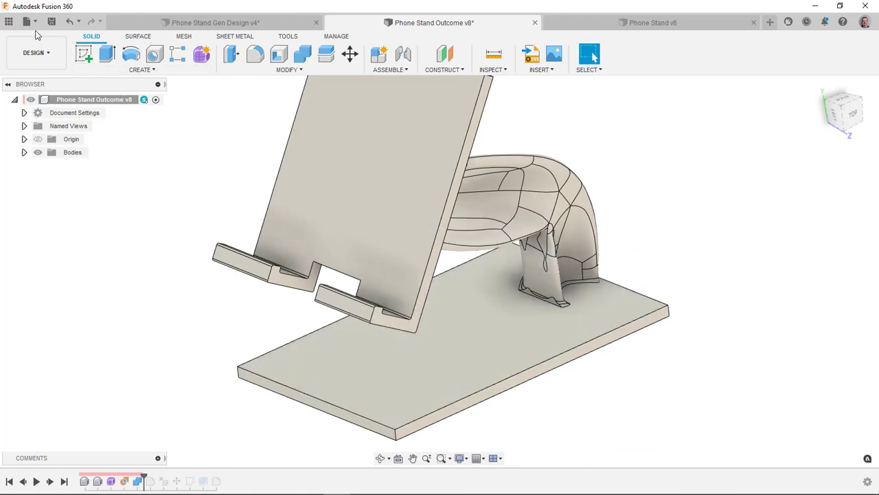
- List all versions of the Phone Stand Outcome design and open version 1
left_click(9, 21)
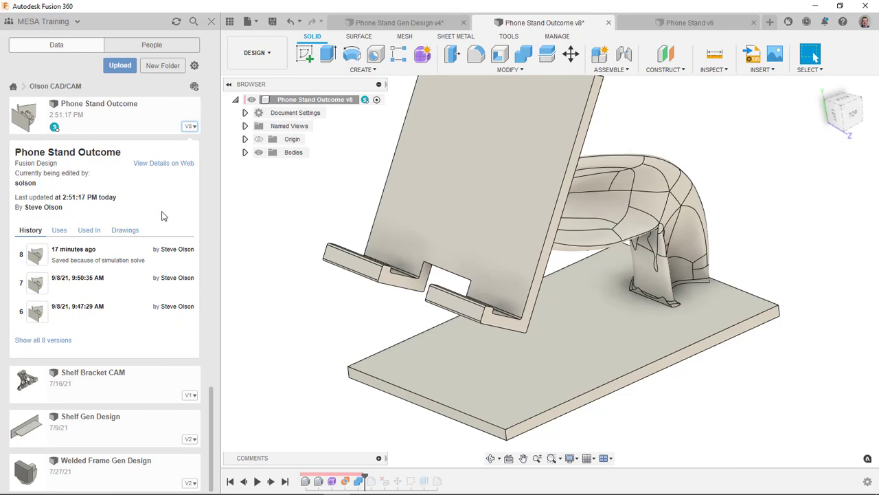
left_click(60, 340)
scroll(110, 288, "down", 3)
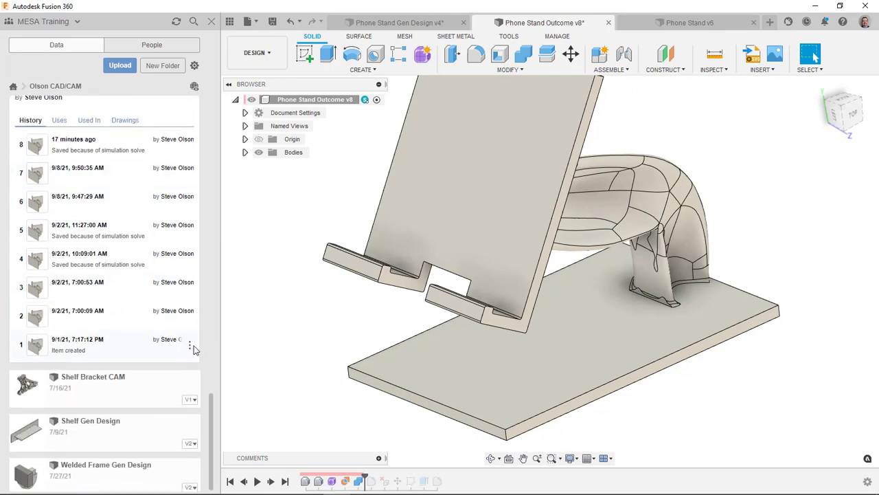
left_click(190, 346)
left_click(124, 357)
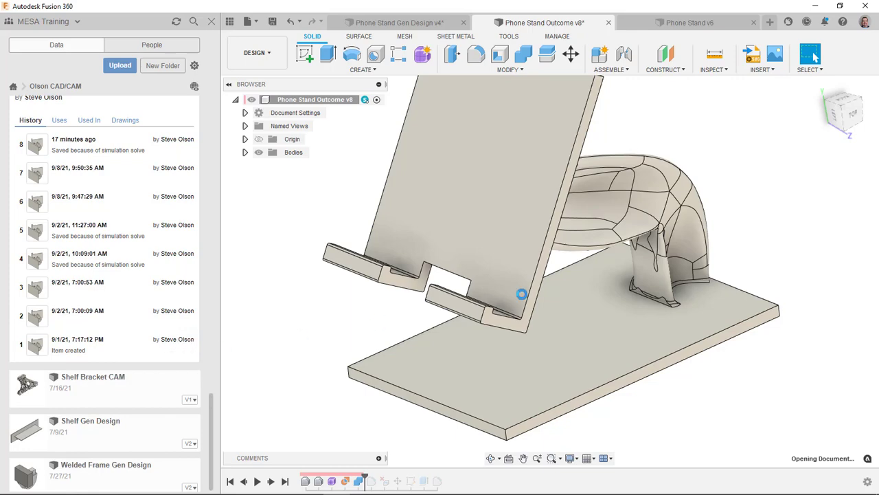
- Open the BoundaryFill1 feature for editing, inspect the cell with stray organic geometry in the phone lip's notch, and accept the feature
middle_click_drag(497, 178, 693, 327, "shift")
scroll(646, 308, "up", 10)
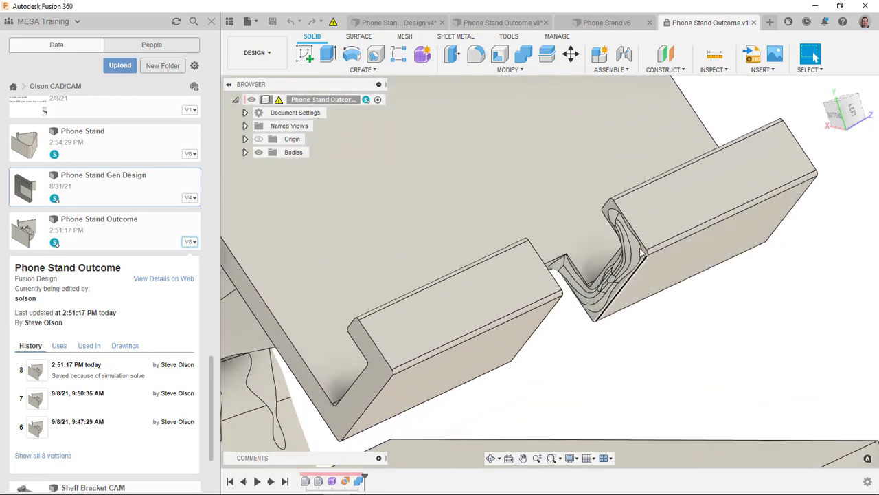
scroll(641, 255, "up", 2)
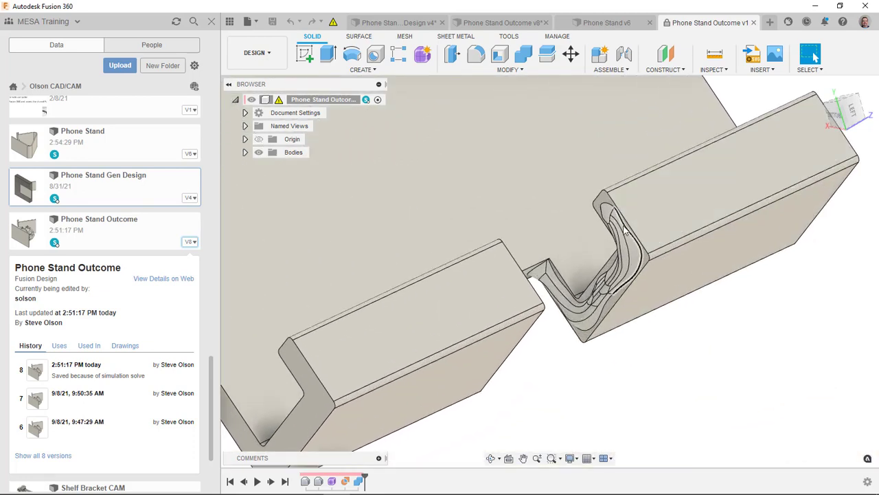
middle_click_drag(516, 285, 510, 250, "shift")
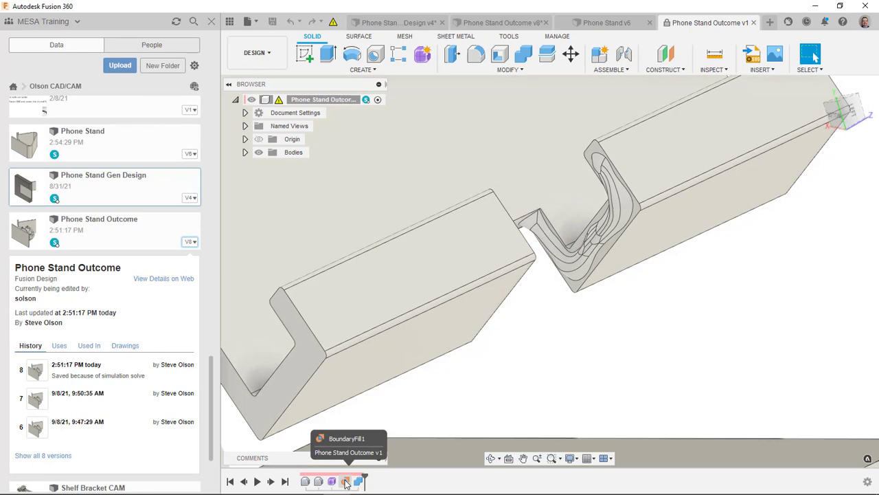
right_click(346, 482)
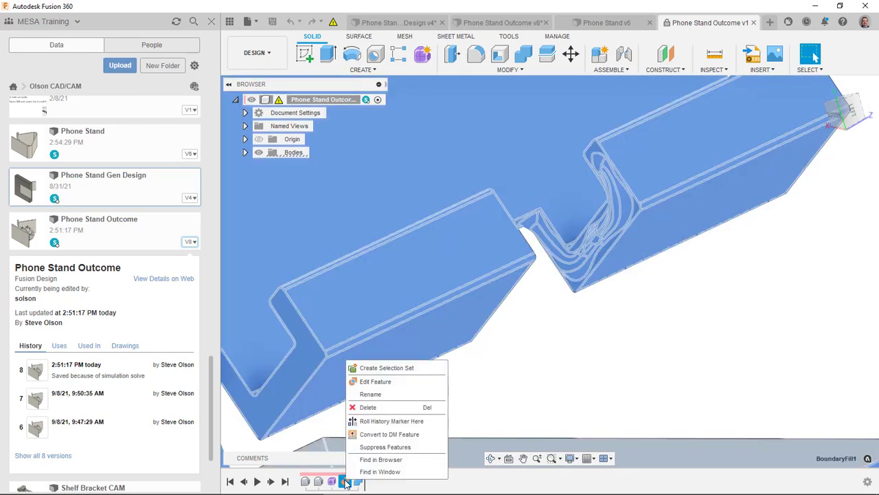
left_click(378, 382)
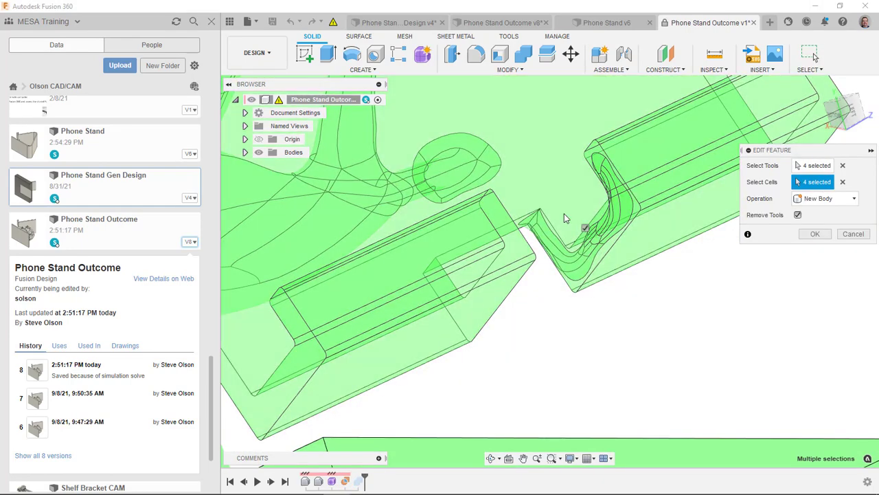
scroll(617, 238, "up", 5)
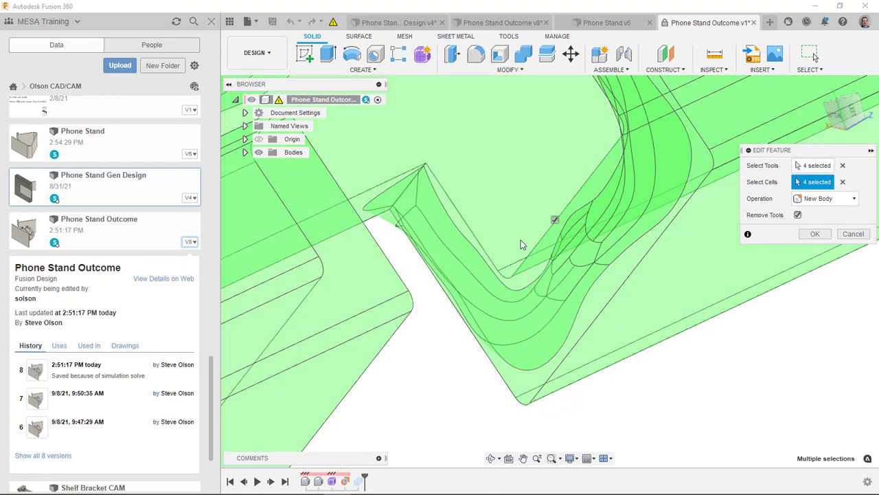
scroll(521, 240, "down", 2)
scroll(520, 240, "down", 3)
middle_click_drag(529, 246, 519, 289, "shift")
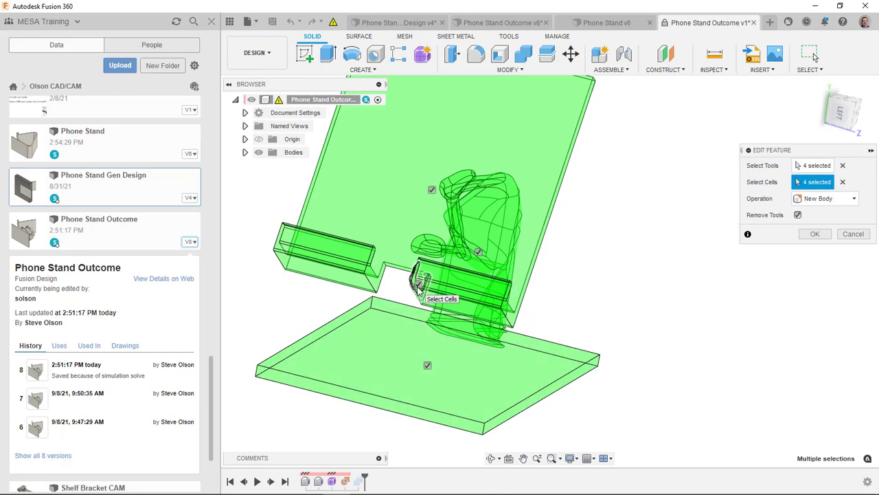
left_click(814, 234)
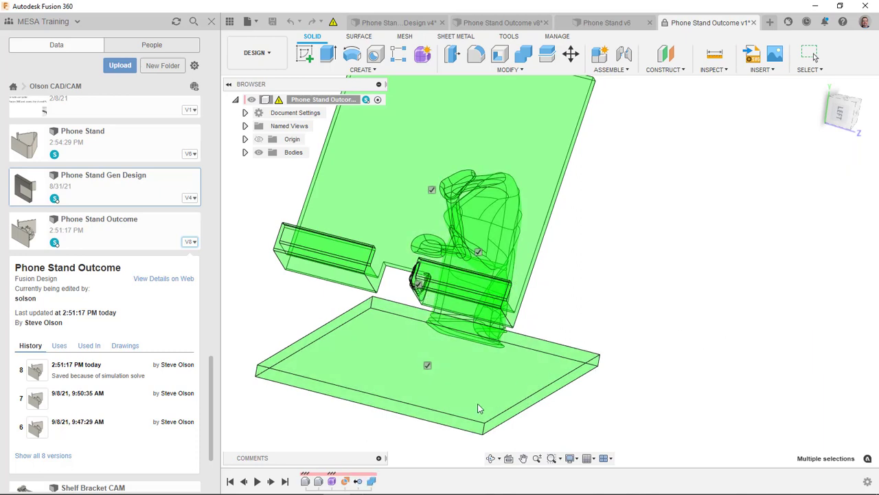
- Edit the organic form and unfreeze the faces at the support arm's lower rear corner, where it overhangs the base
right_click(332, 484)
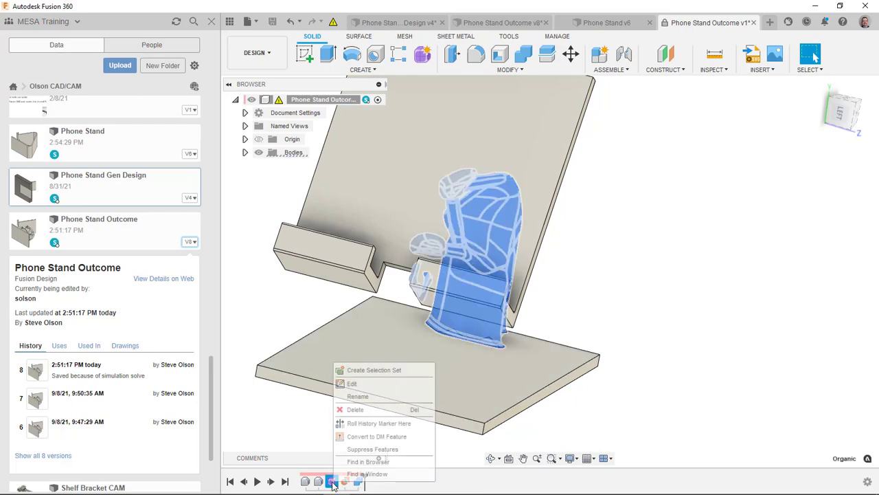
key("Escape")
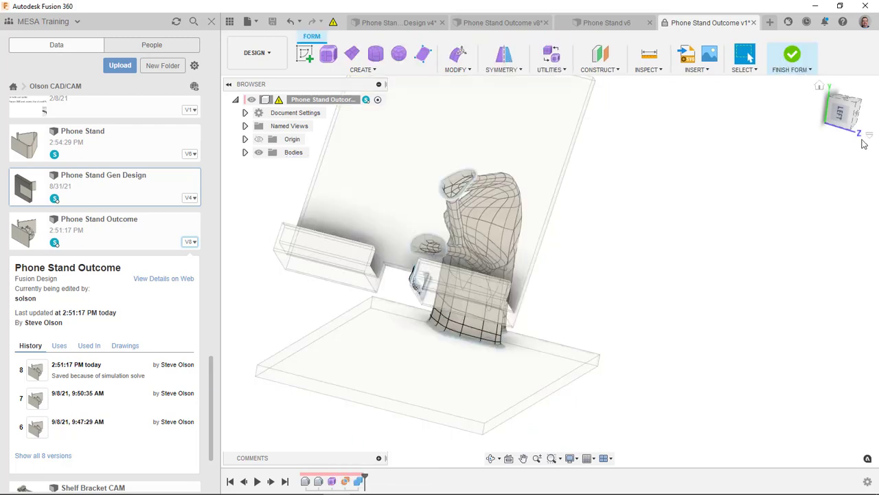
left_click(844, 142)
scroll(683, 273, "up", 8)
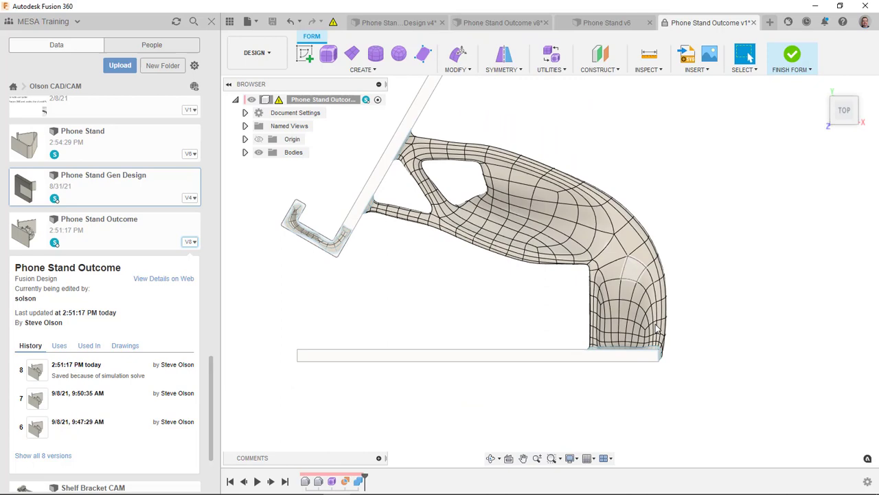
scroll(661, 275, "up", 2)
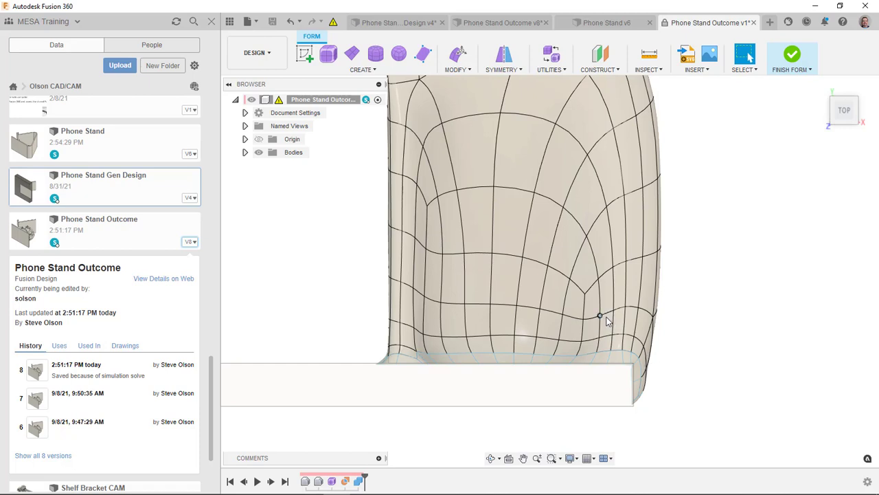
left_click_drag(686, 421, 541, 297)
right_click(632, 345)
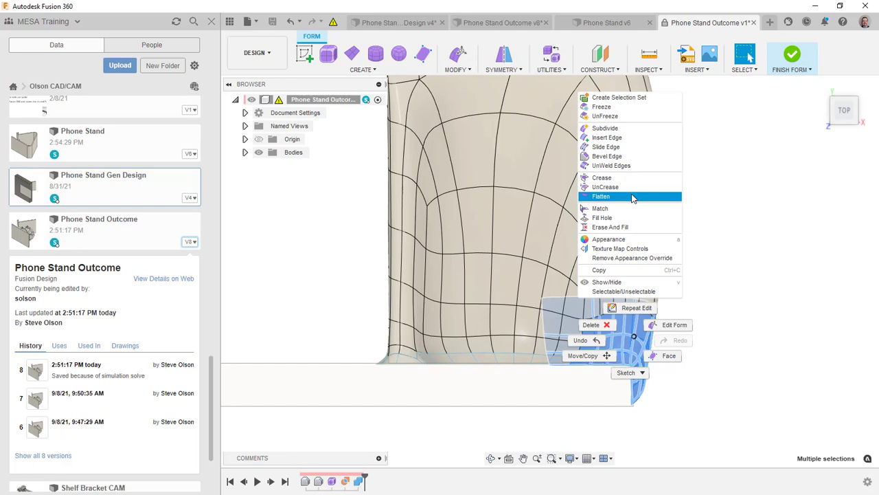
left_click(628, 116)
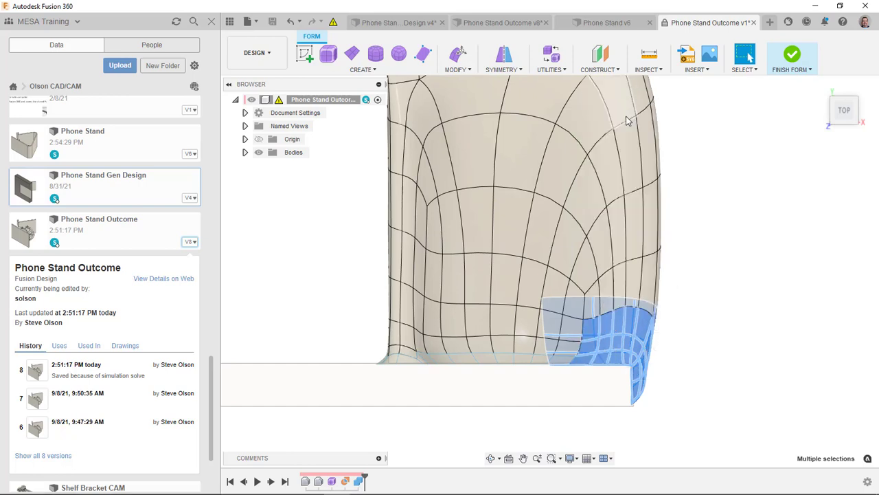
- Move the arm's lower rear faces inward with Edit Form, rotating them slightly to fit within the base's rear edge, and finish the form
left_click_drag(689, 435, 604, 303)
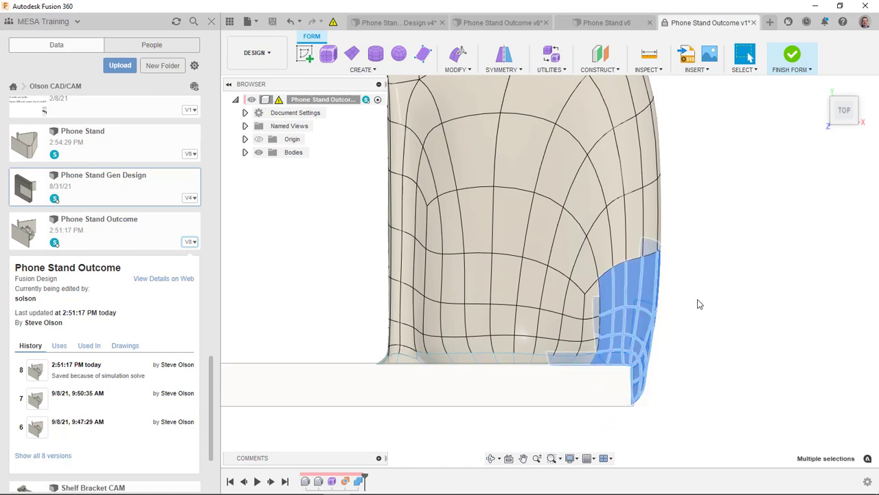
right_click(699, 305)
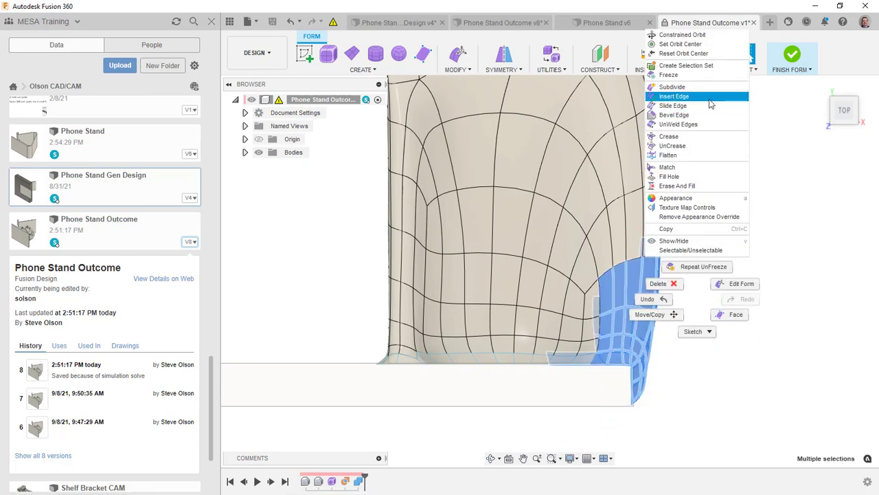
left_click(740, 284)
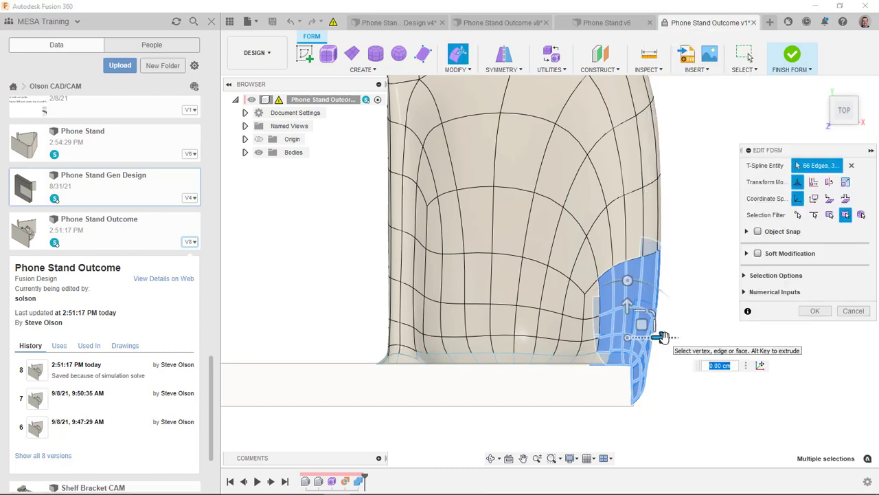
left_click_drag(661, 336, 652, 336)
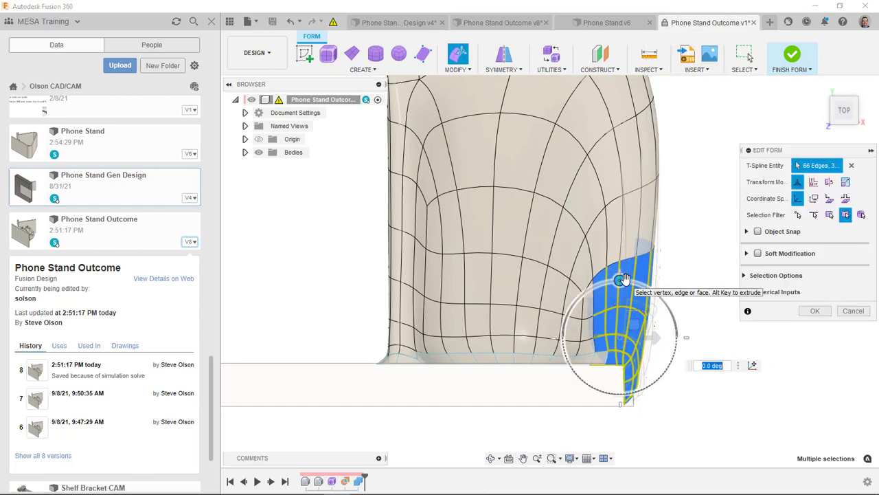
left_click_drag(624, 278, 650, 335)
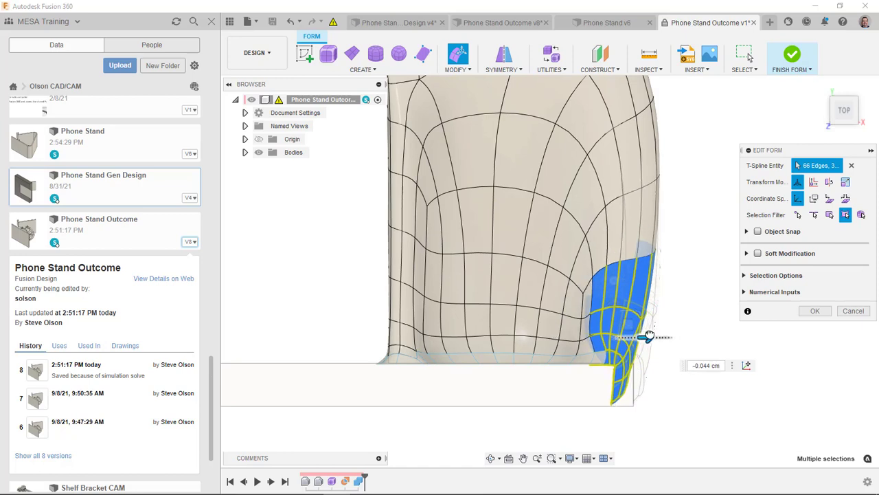
left_click(793, 53)
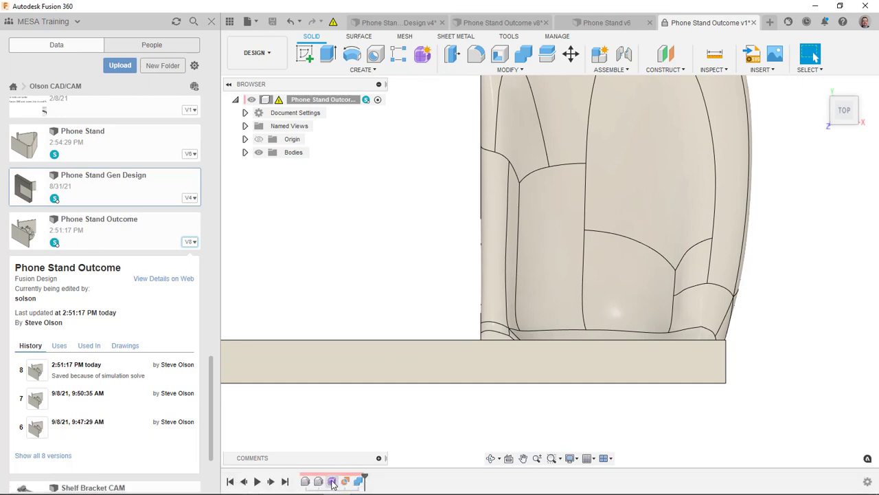
- Edit the BoundaryFill1 feature to exclude the stray organic cell in the phone lip's notch, and check the cleaned lip
right_click(346, 481)
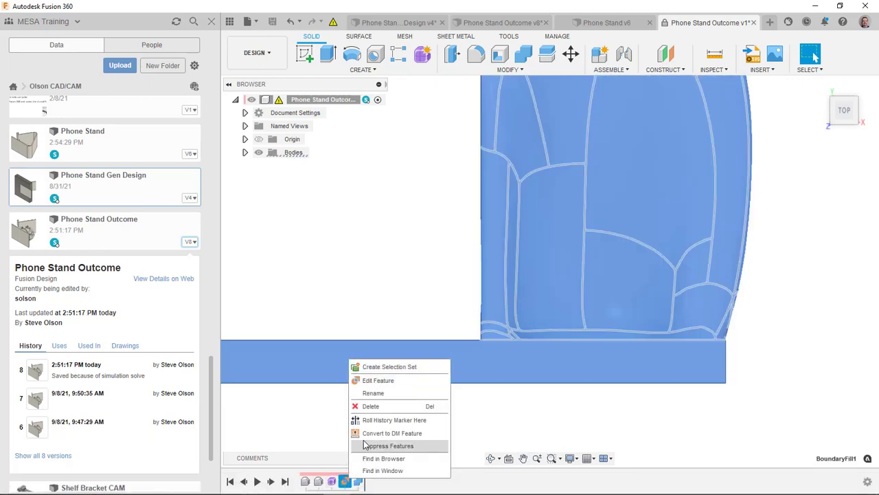
left_click(371, 380)
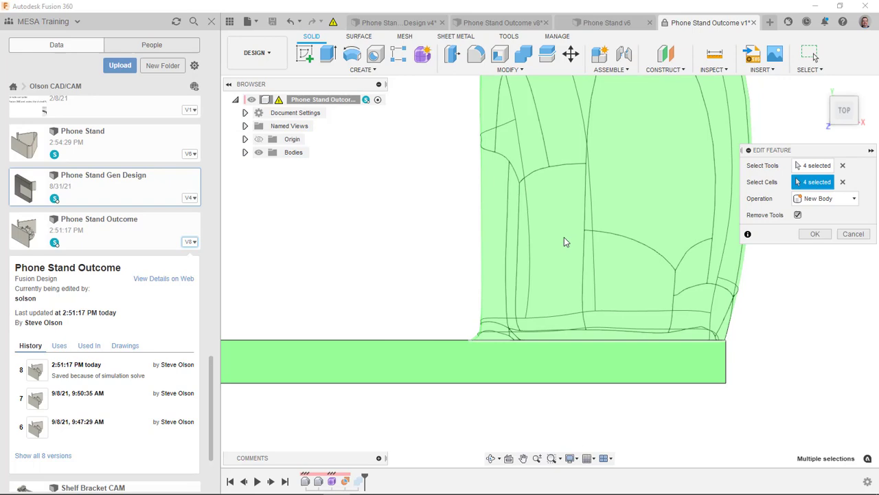
scroll(564, 237, "down", 5)
middle_click_drag(564, 237, 584, 230, "shift")
scroll(583, 229, "up", 5)
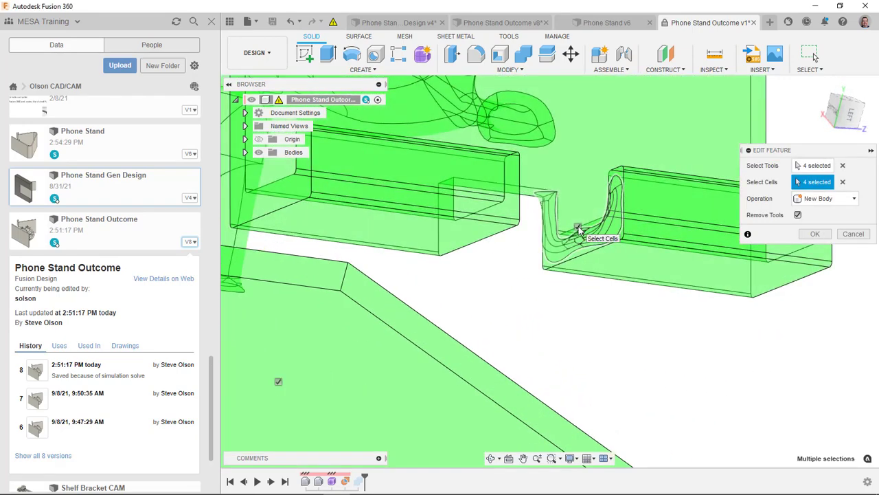
left_click(804, 233)
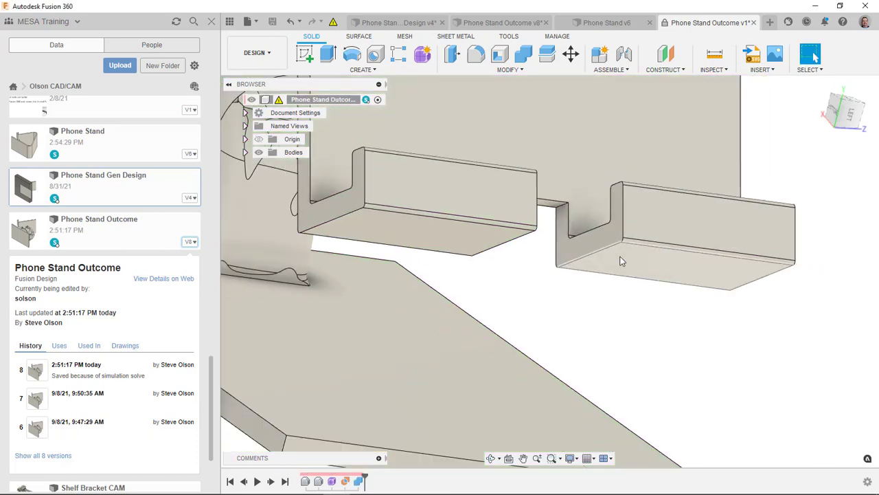
scroll(620, 261, "down", 3)
middle_click_drag(653, 226, 557, 359, "shift")
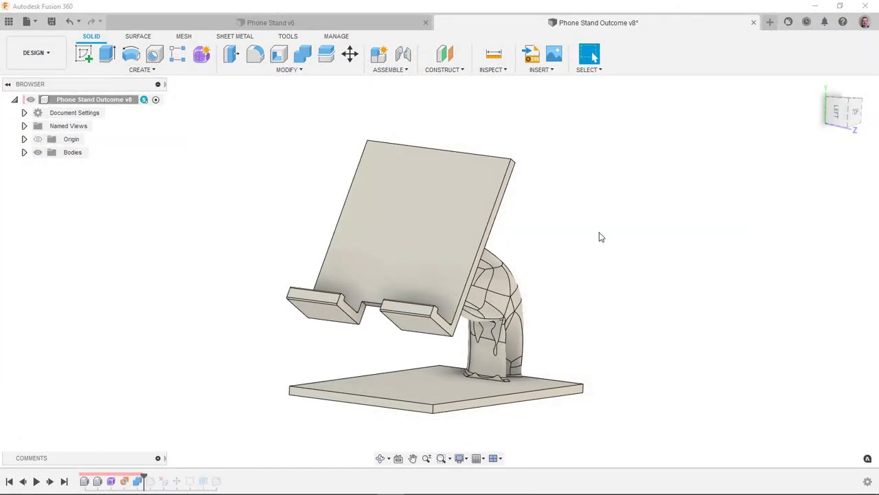
mouse_move(595, 231)
middle_mouse_down("shift")
mouse_move(571, 227)
mouse_move(617, 209)
mouse_move(588, 239)
middle_mouse_up("shift")
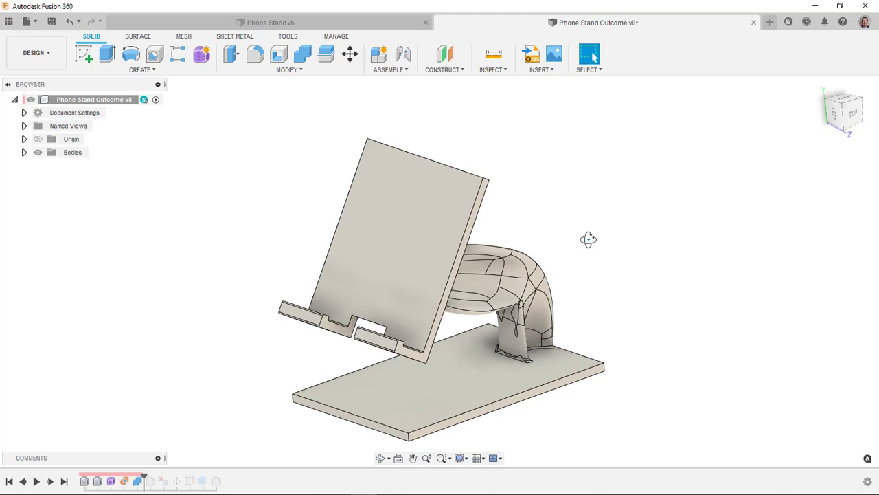
- Switch to the original Phone Stand design and examine its bent profile, phone lip and rear support rib from several angles
middle_click_drag(583, 277, 312, 121, "shift")
middle_click_drag(490, 273, 467, 200, "shift")
left_click(271, 23)
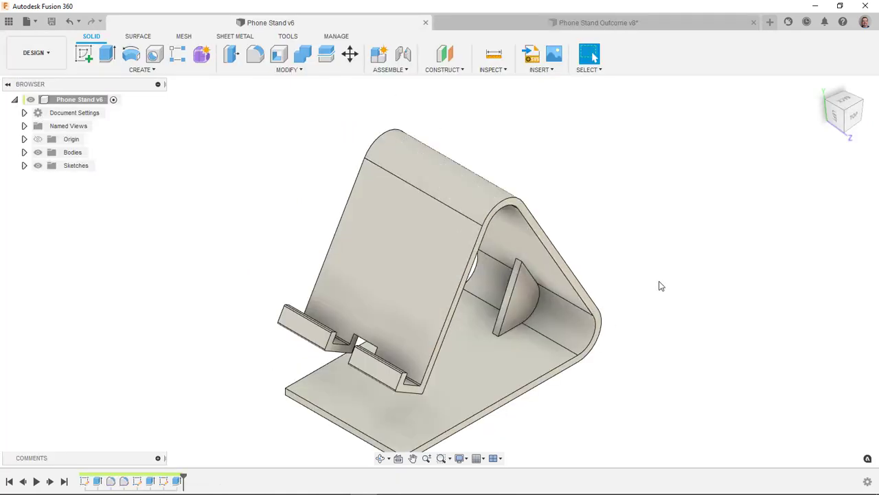
middle_click_drag(660, 285, 635, 231, "shift")
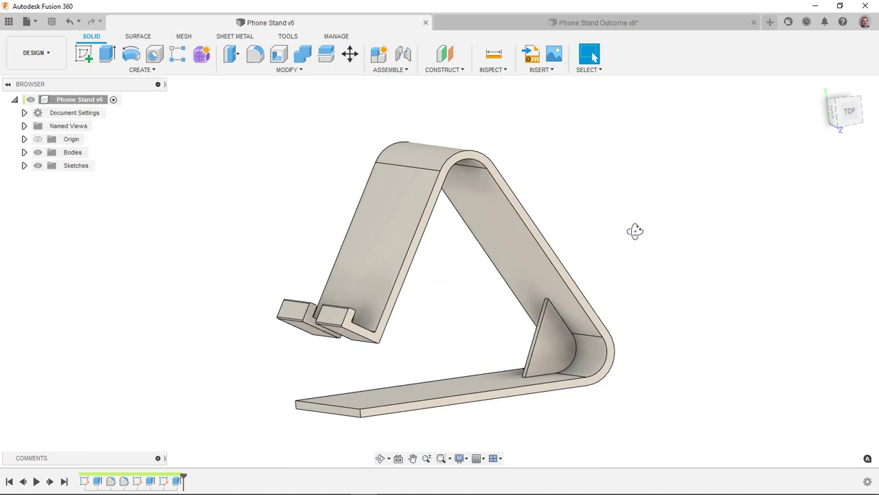
middle_click_drag(636, 231, 642, 201, "shift")
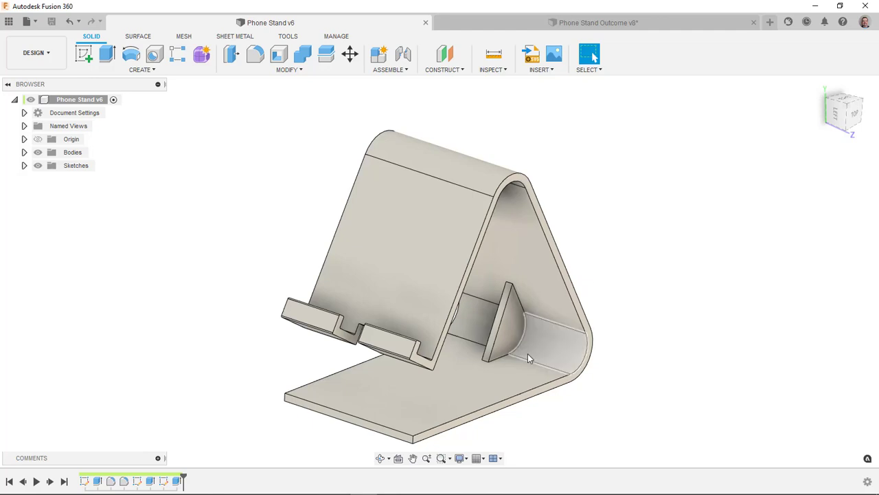
scroll(344, 373, "up", 5)
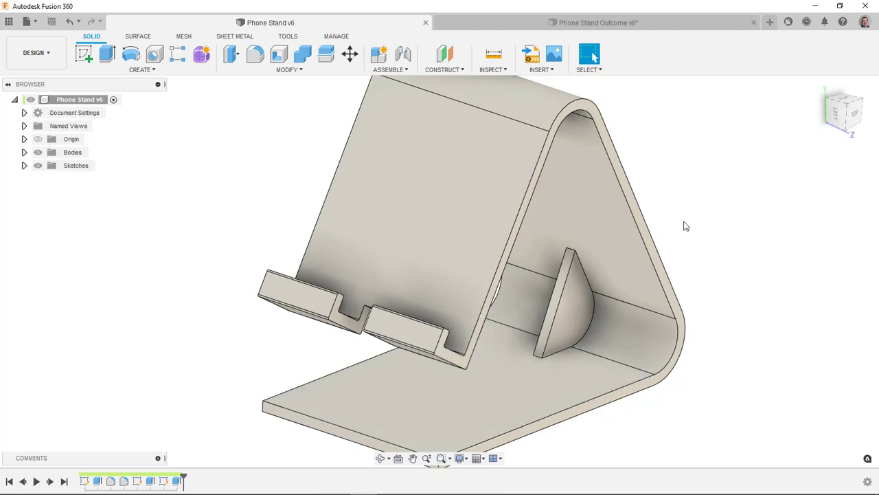
scroll(676, 203, "down", 2)
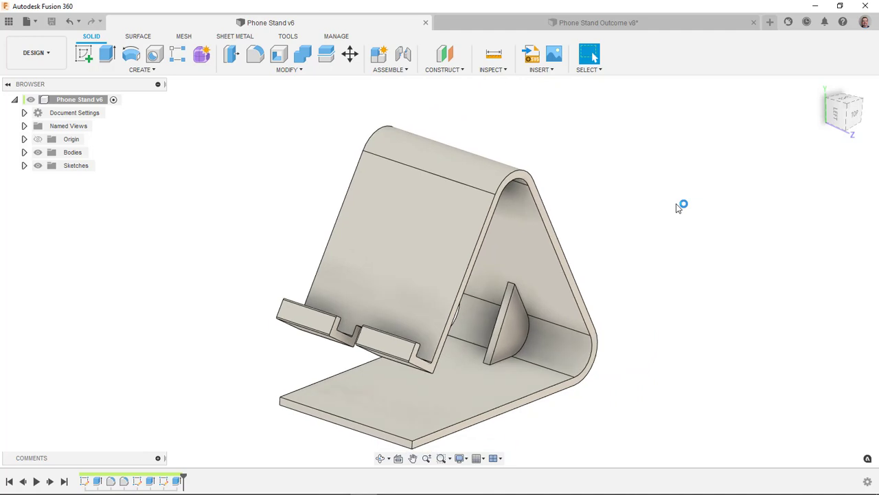
- Open the original stand in the Simulation workspace and review the loads and fixed constraint of the static stress study's Load Case1
left_click(41, 51)
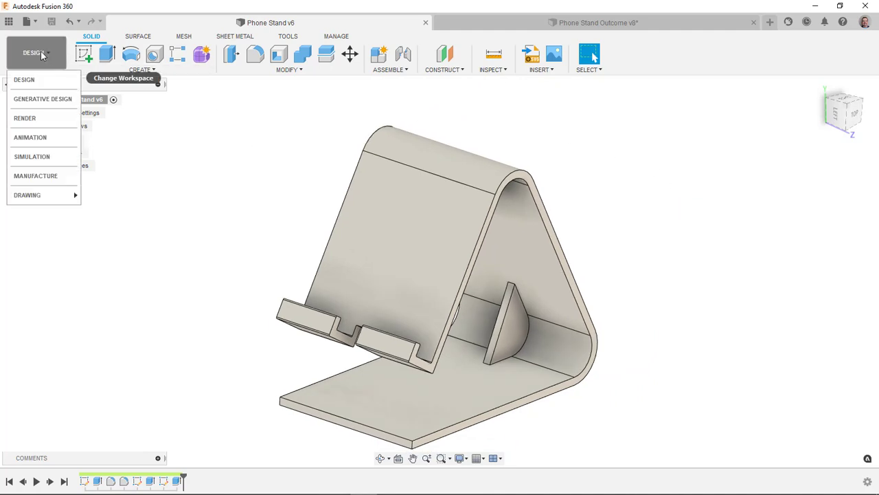
left_click(38, 157)
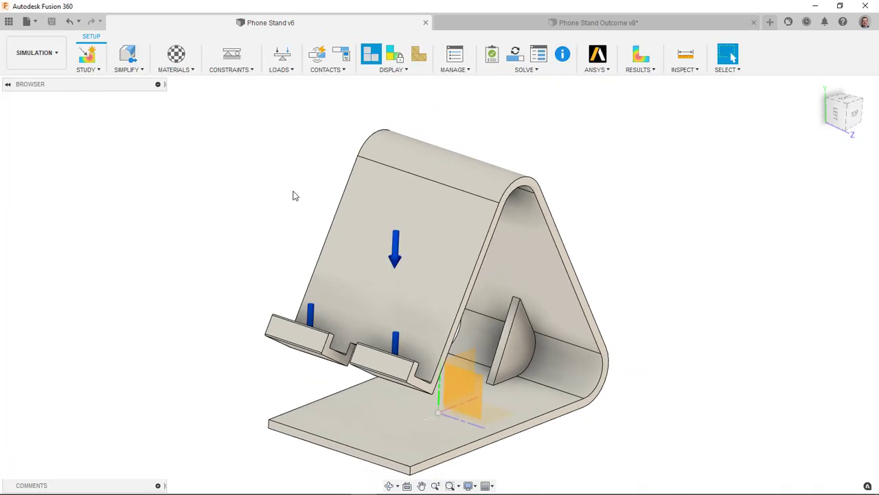
middle_click_drag(295, 182, 257, 171, "shift")
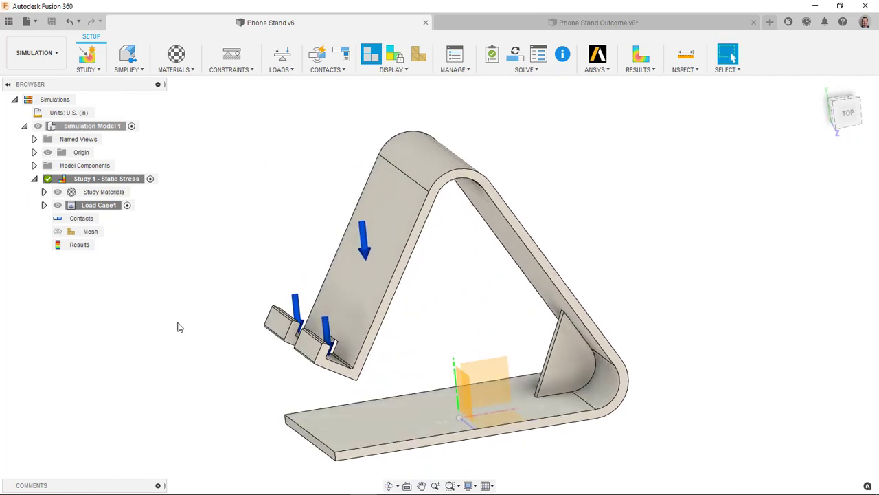
left_click(43, 205)
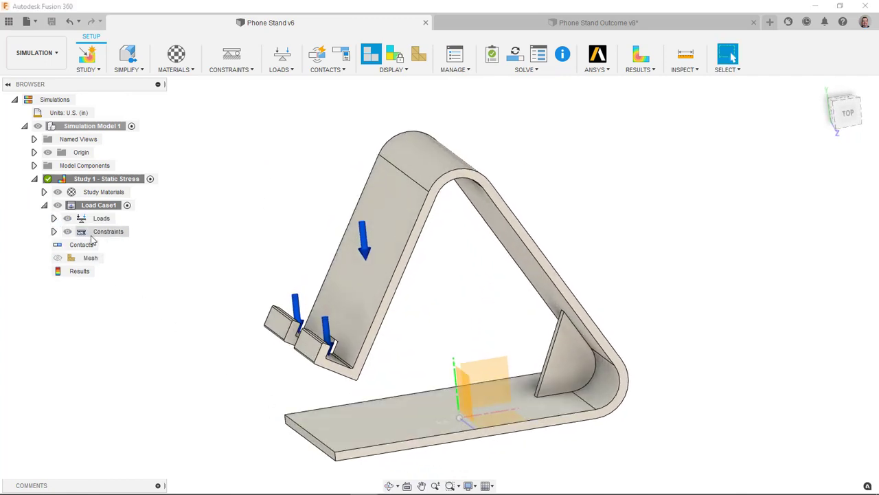
left_click(54, 231)
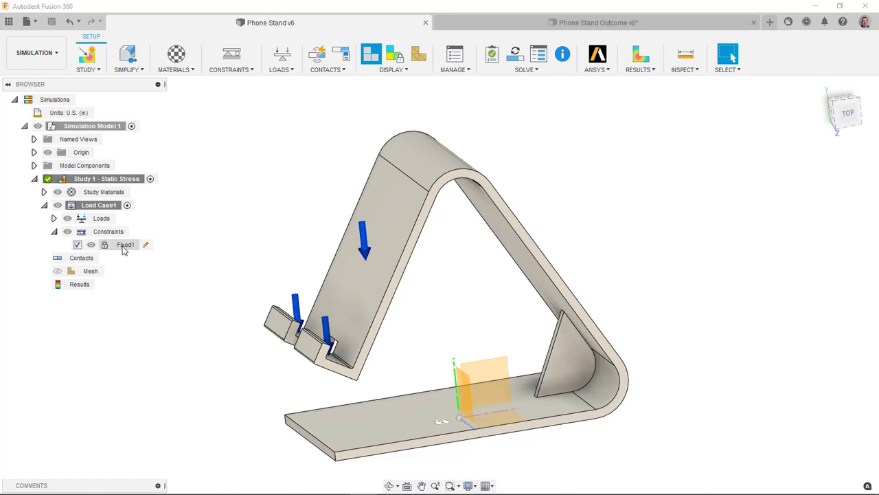
left_click(125, 244)
middle_click_drag(405, 302, 447, 302, "shift")
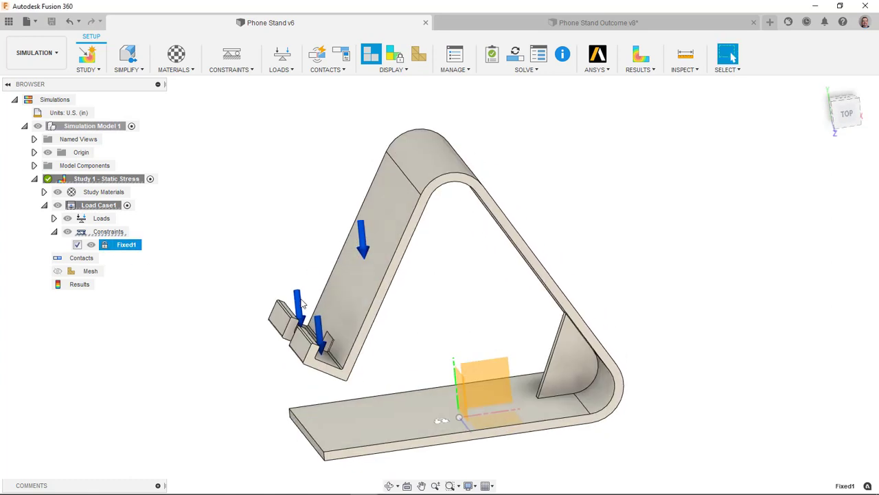
left_click(53, 218)
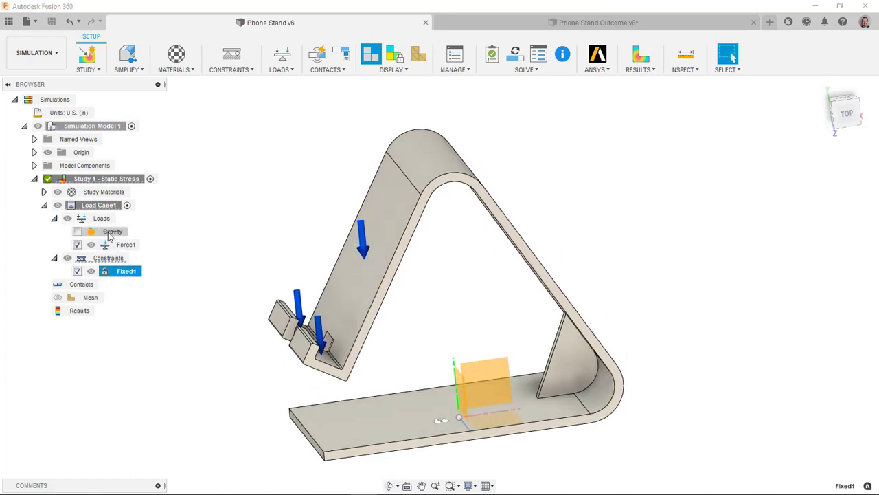
middle_click_drag(177, 255, 190, 252, "shift")
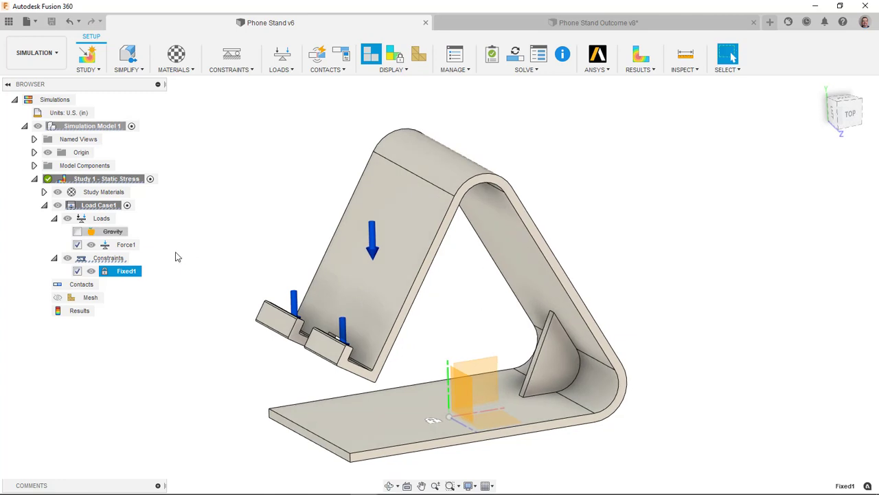
- Enable gravity in Load Case1 and redirect it with the angle direction type so it points straight down through the base
left_click(78, 232)
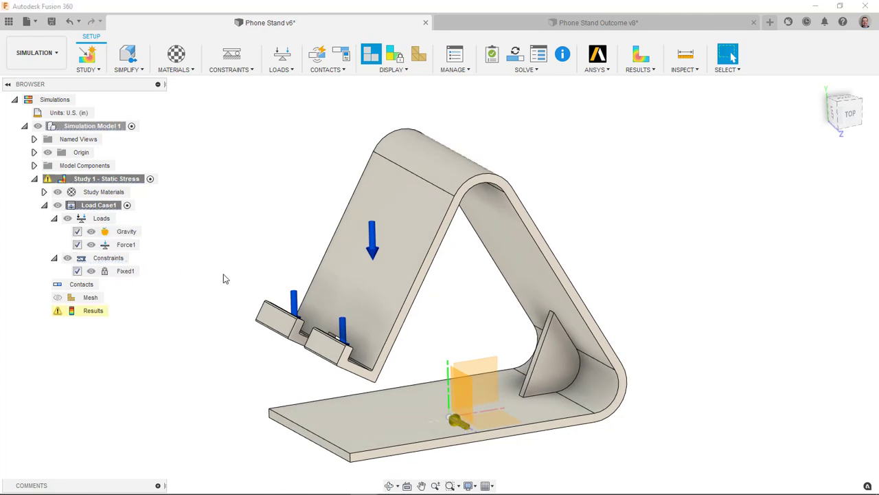
middle_click_drag(416, 333, 481, 310, "shift")
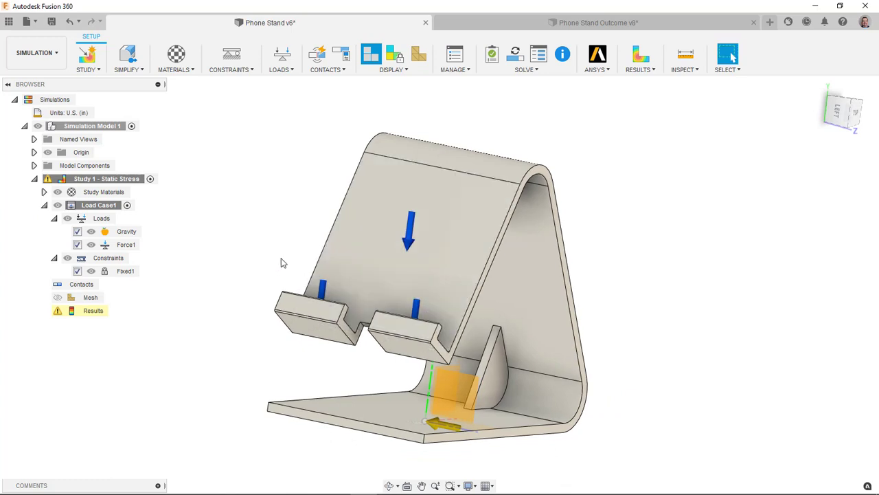
left_click(146, 232)
left_click(150, 232)
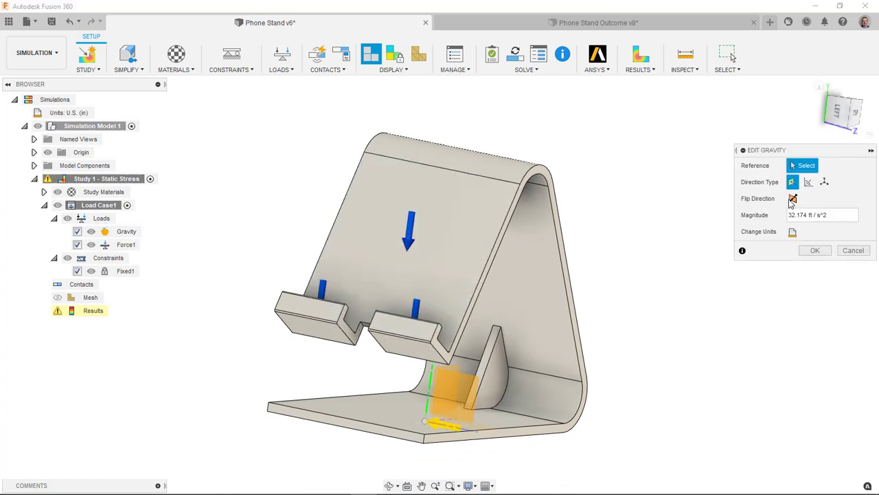
left_click(808, 181)
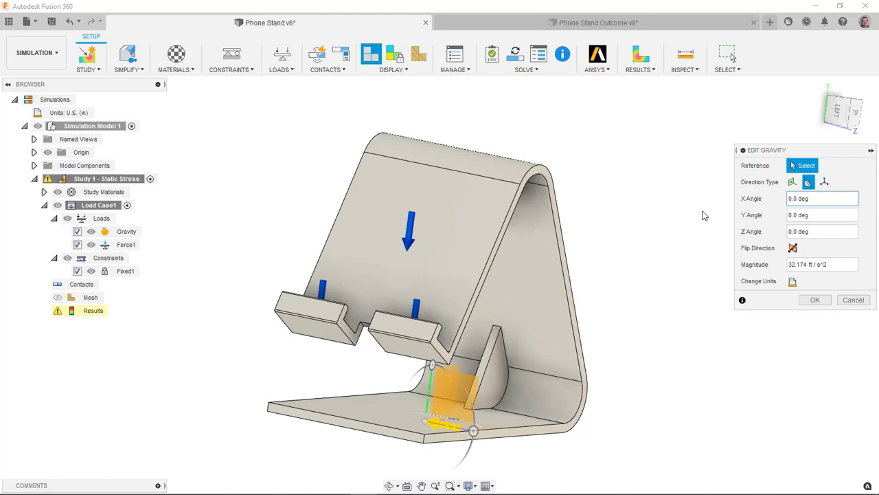
left_click_drag(473, 431, 432, 365)
left_click(814, 300)
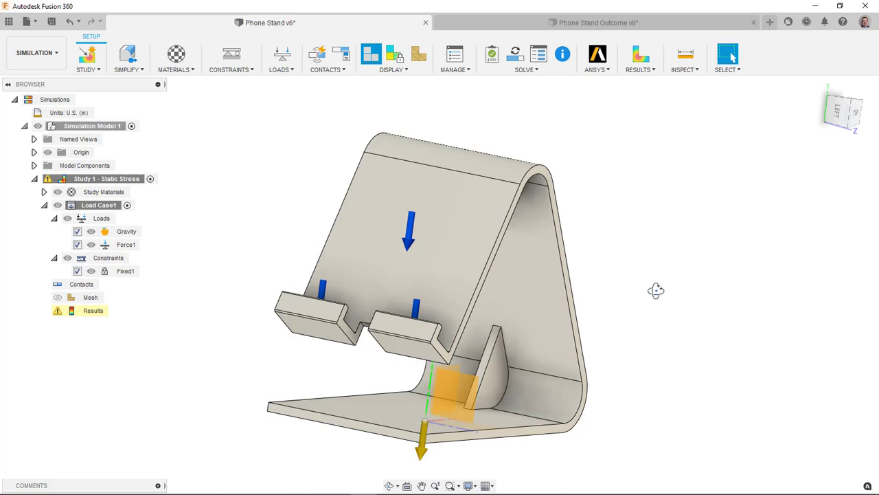
middle_click_drag(655, 291, 624, 281, "shift")
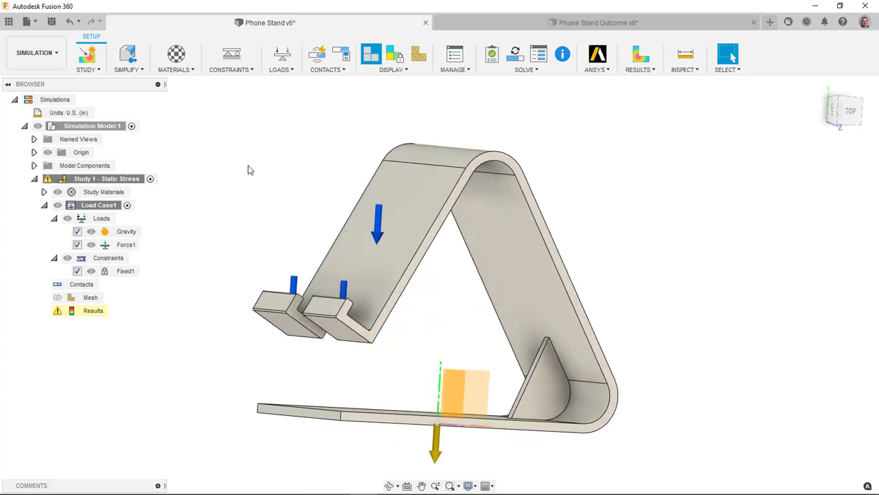
middle_click_drag(226, 163, 286, 174, "shift")
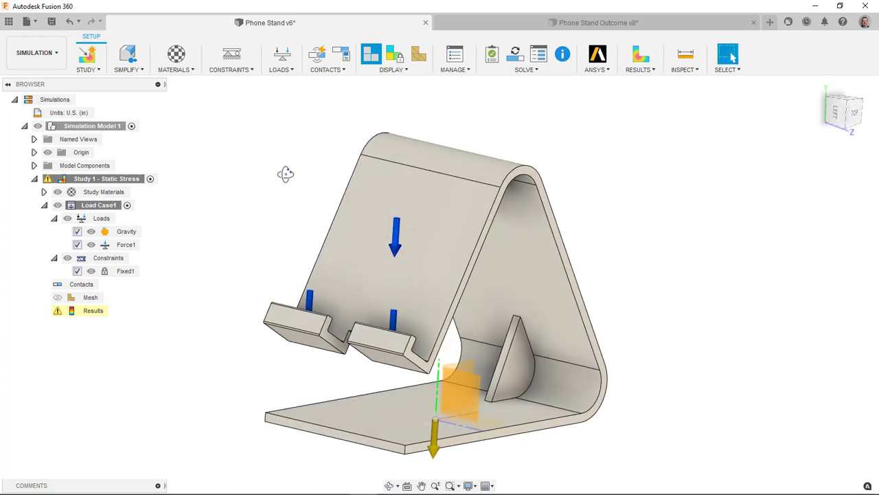
- Open the Force1 structural load for editing, review its target faces, direction and magnitude, and accept it
left_click(144, 246)
left_click(146, 246)
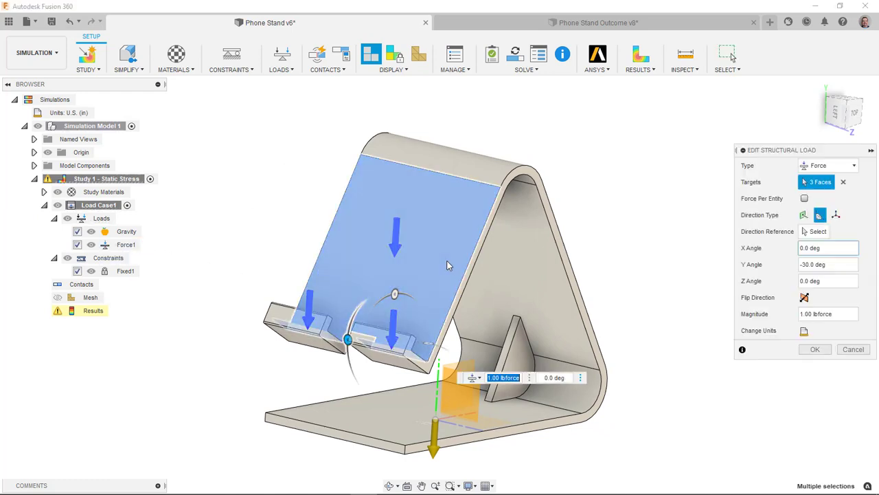
middle_click_drag(567, 179, 432, 273, "shift")
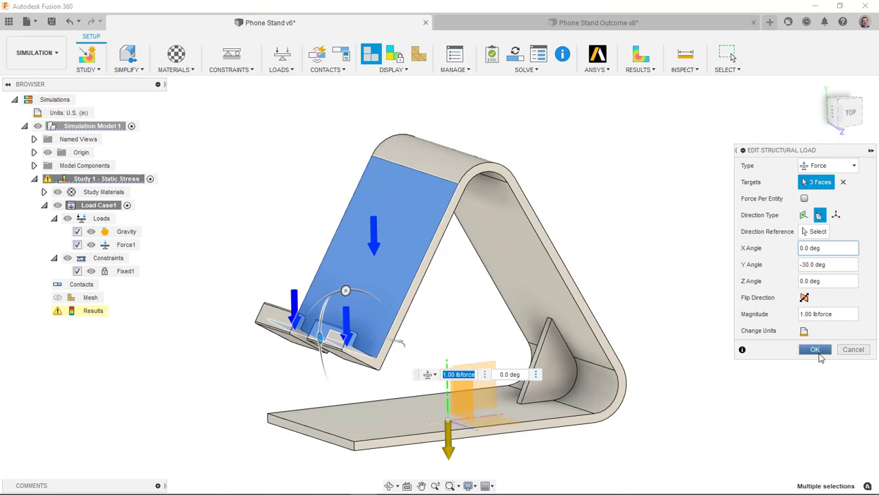
left_click(815, 349)
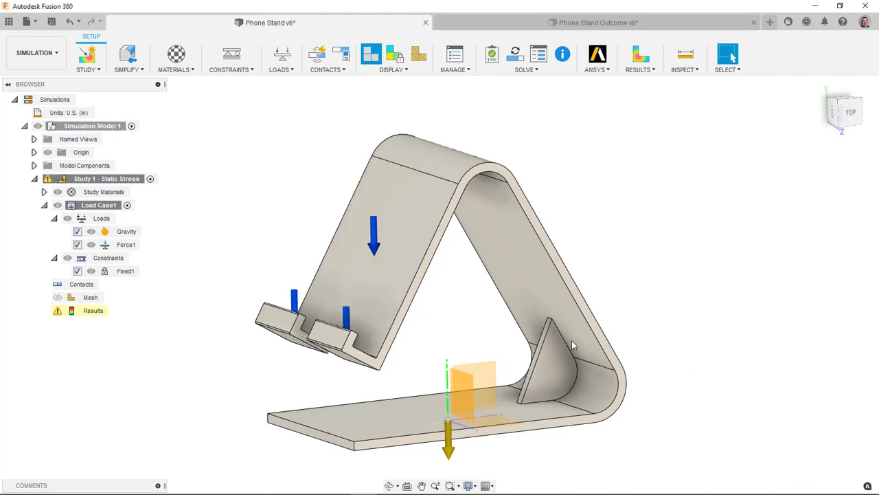
- Switch to the Phone Stand Outcome design, open its Simulation workspace and review the loads applied in Structural Study 1
left_click(551, 30)
left_click(36, 54)
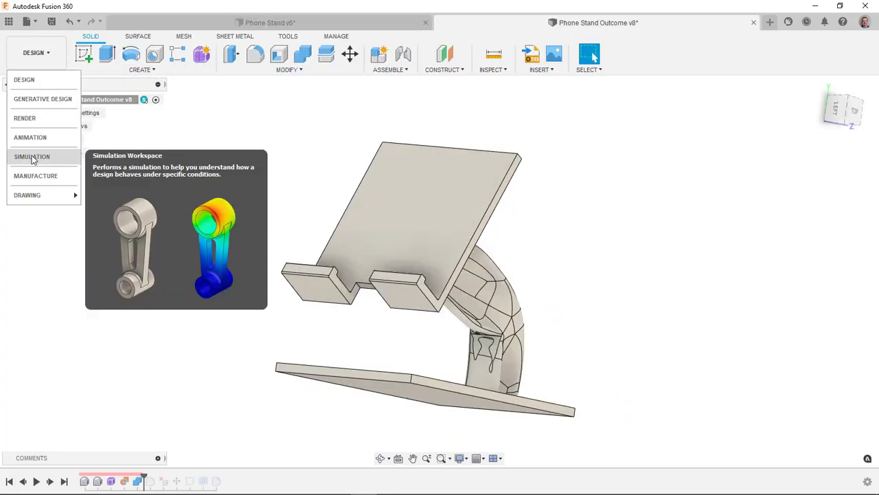
left_click(350, 241)
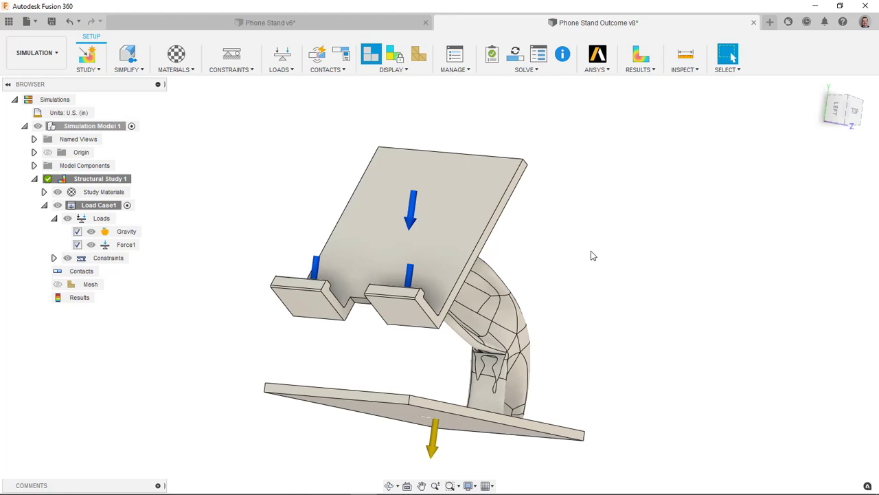
middle_click_drag(587, 245, 608, 216, "shift")
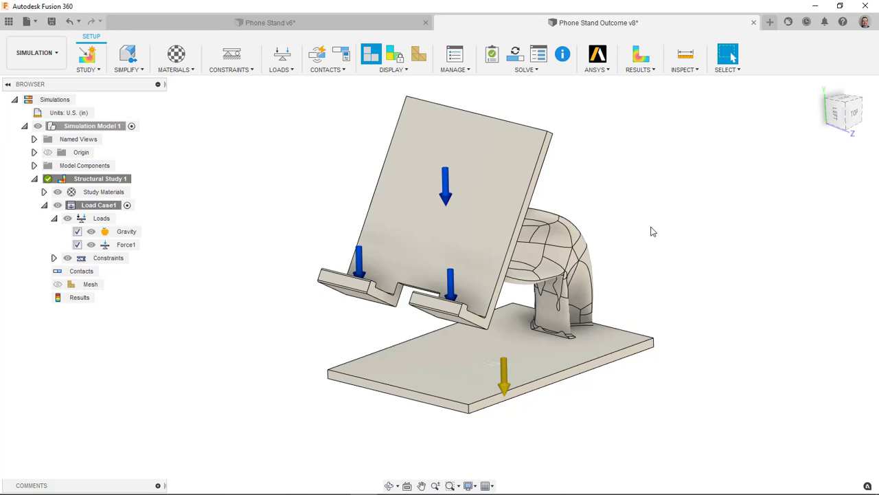
- Return to the original Phone Stand design and solve Study 1 - Static Stress locally
left_click(272, 23)
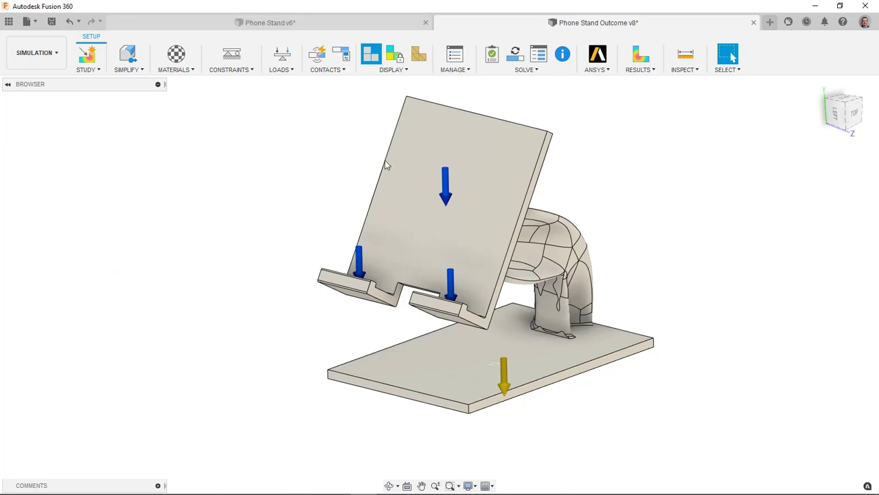
left_click(517, 57)
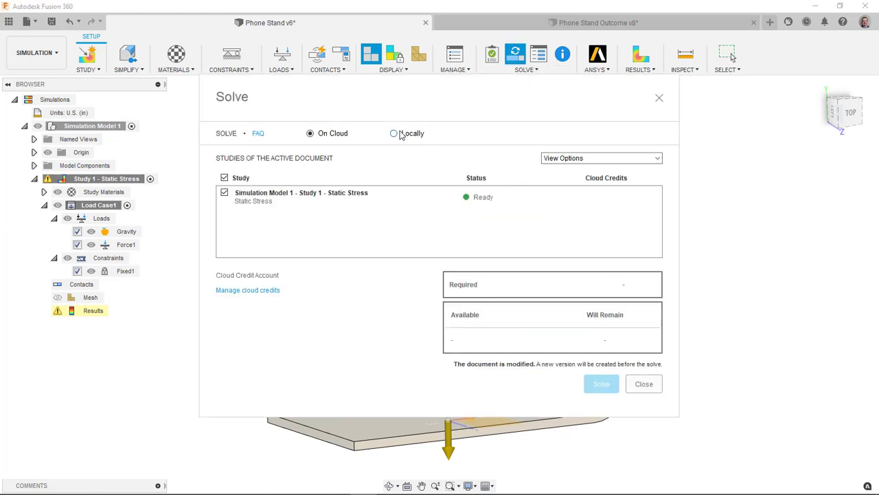
left_click(402, 135)
left_click(603, 382)
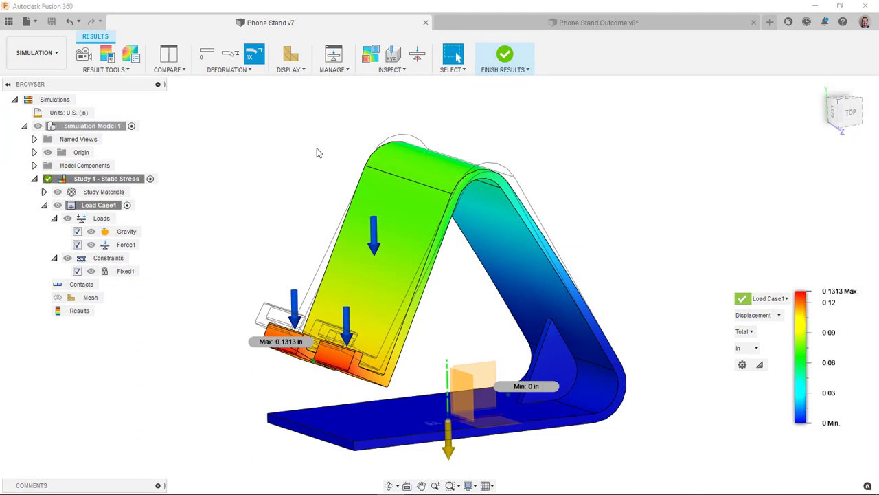
- Display the Safety Factor results for the original stand and inspect the plot around the rear support rib
left_click(775, 317)
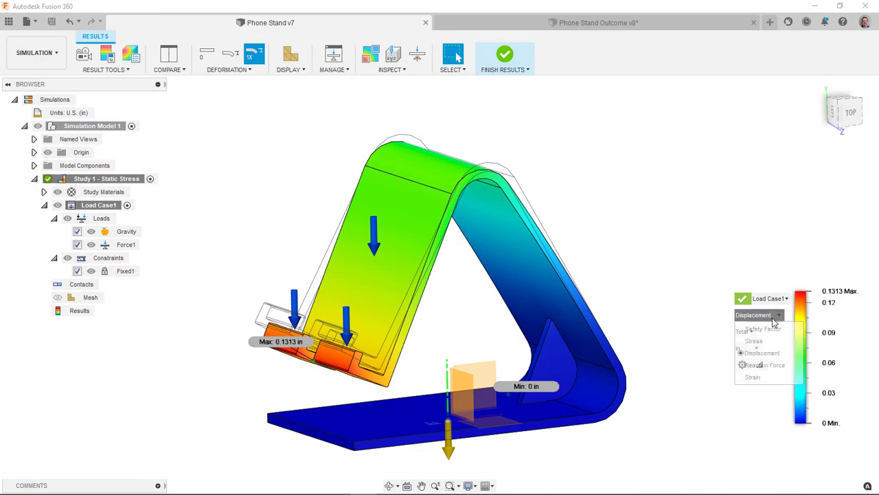
left_click(763, 329)
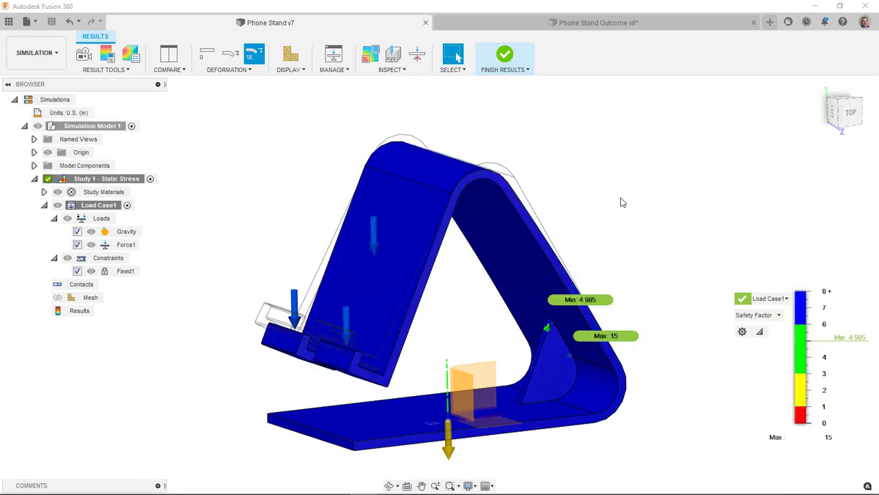
middle_click_drag(446, 309, 369, 300, "shift")
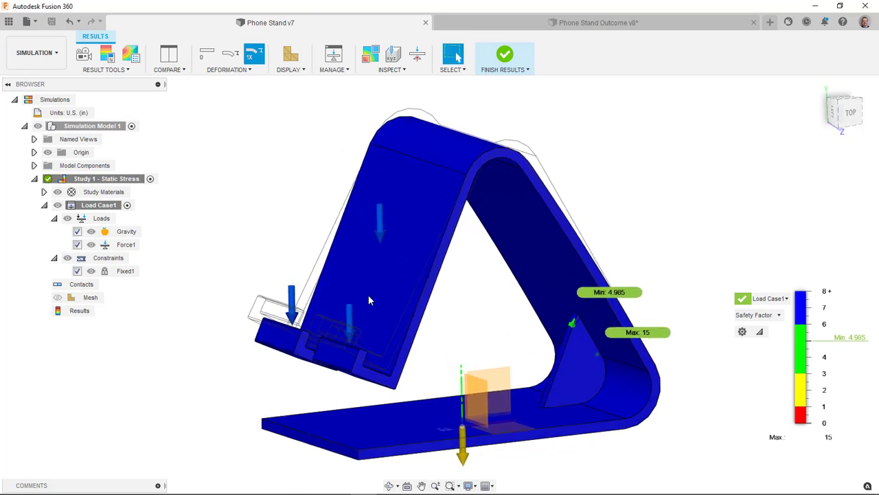
- Switch to the Phone Stand Outcome design, open its Structural Study 1 results and display the Safety Factor plot
left_click(647, 19)
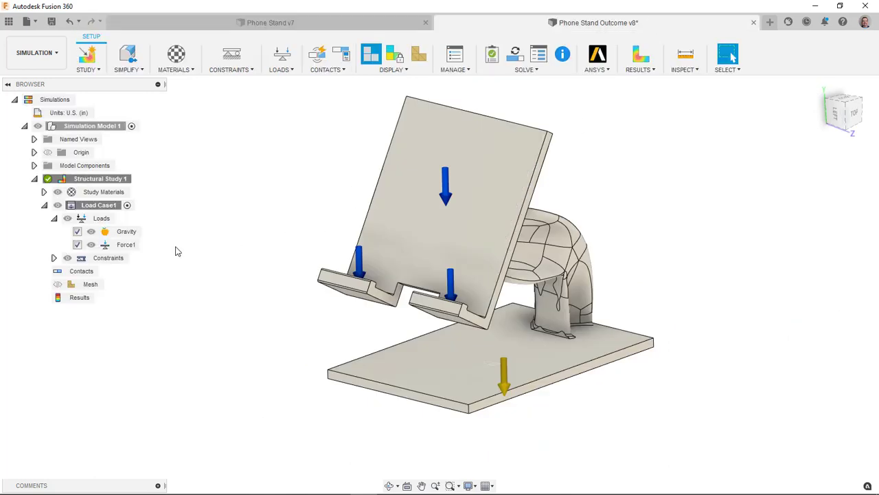
left_click(640, 55)
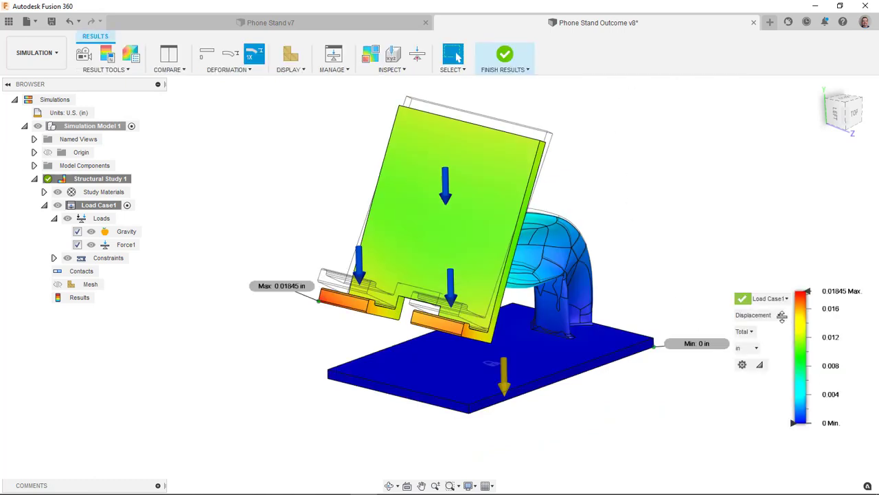
left_click(780, 316)
left_click(762, 329)
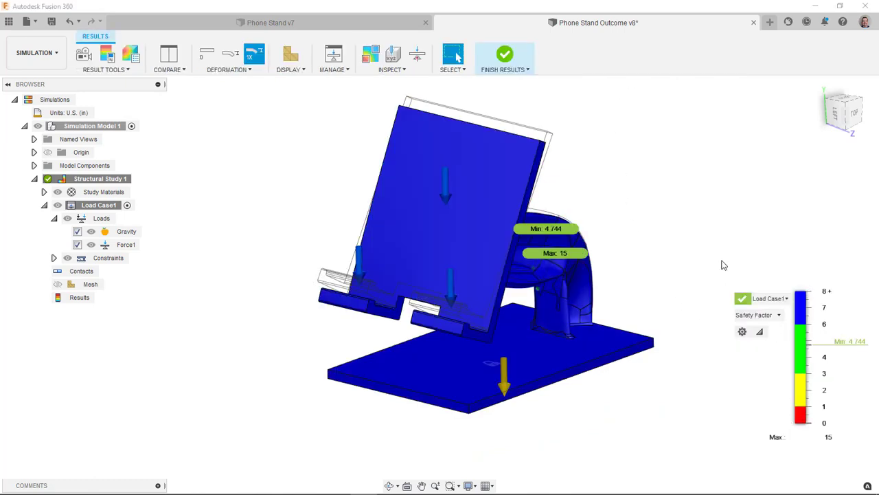
- Compare the minimum safety factor of the original Phone Stand with that of the Phone Stand Outcome by alternating between the two designs
scroll(546, 242, "up", 2)
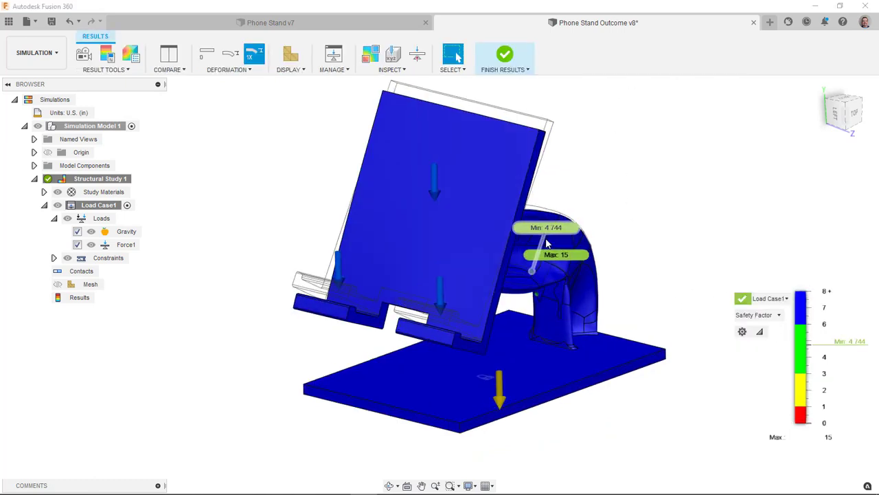
left_click(355, 18)
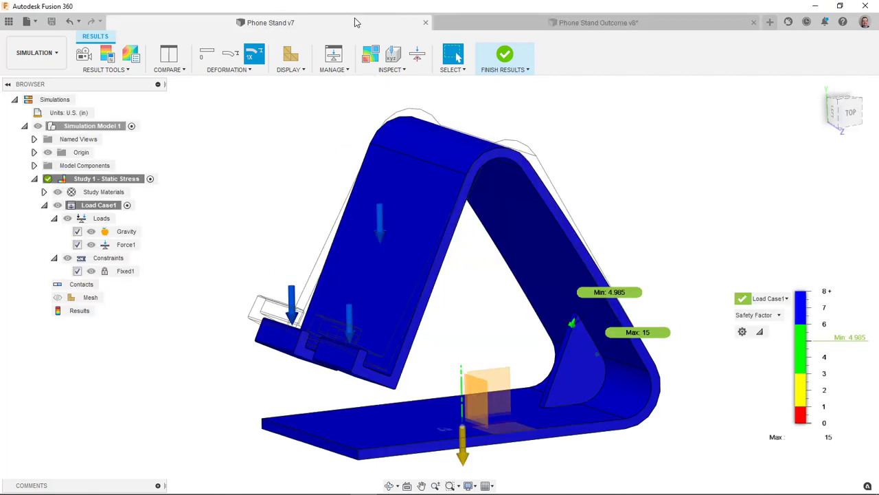
left_click(491, 25)
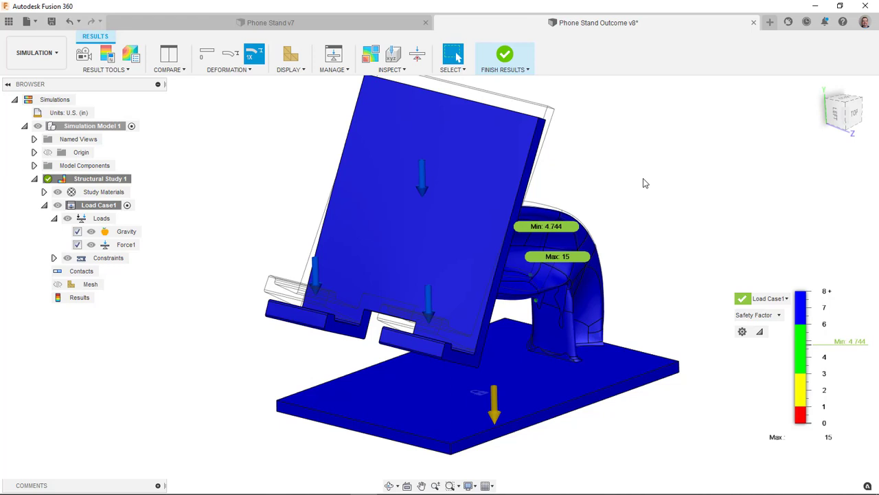
left_click(329, 24)
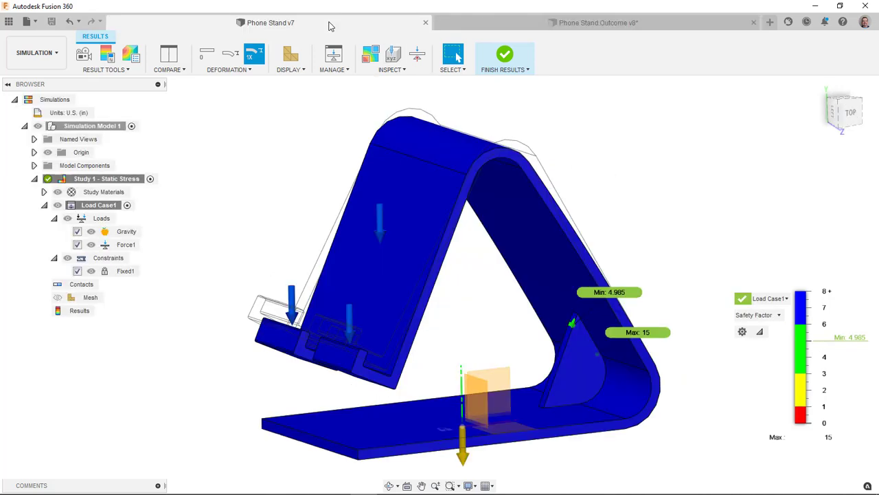
left_click(536, 24)
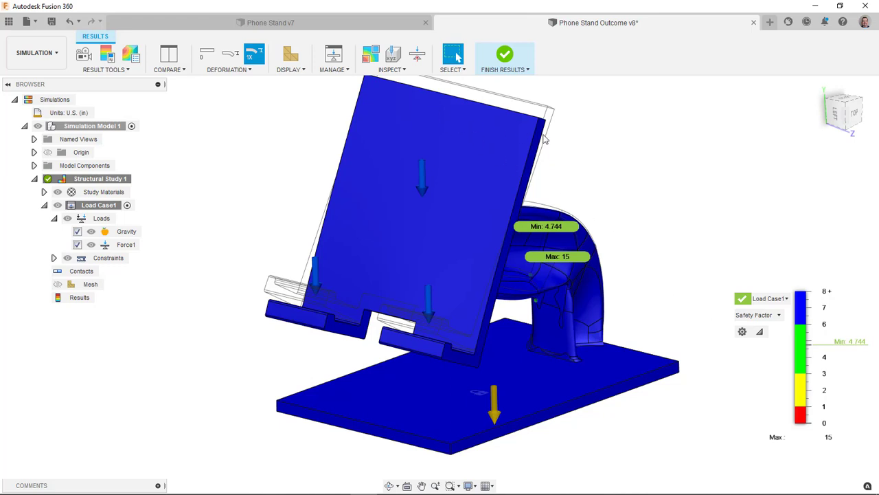
- Return to the original Phone Stand design and display its Displacement results
left_click(365, 26)
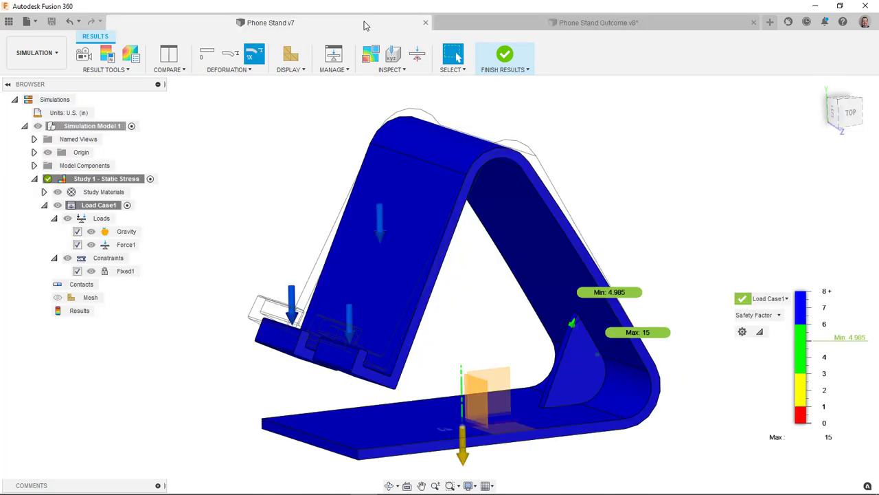
left_click(778, 314)
left_click(762, 353)
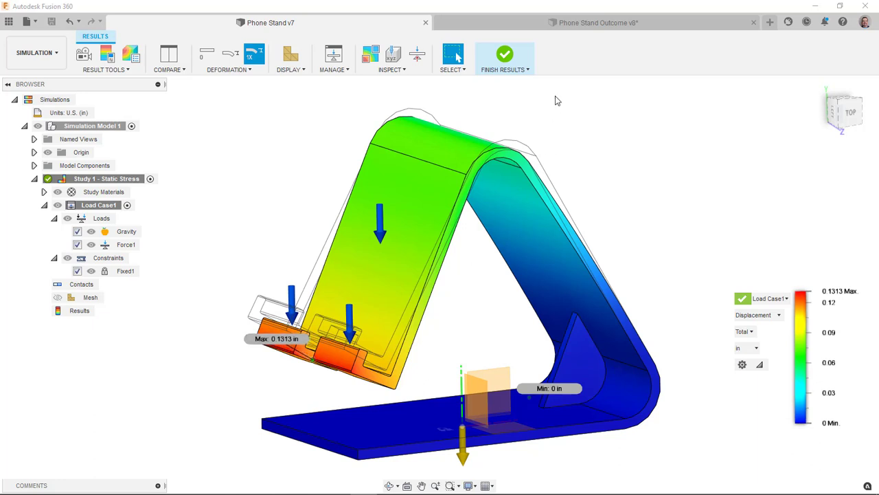
- Switch to the Phone Stand Outcome design and display the Displacement results of Structural Study 1
left_click(557, 24)
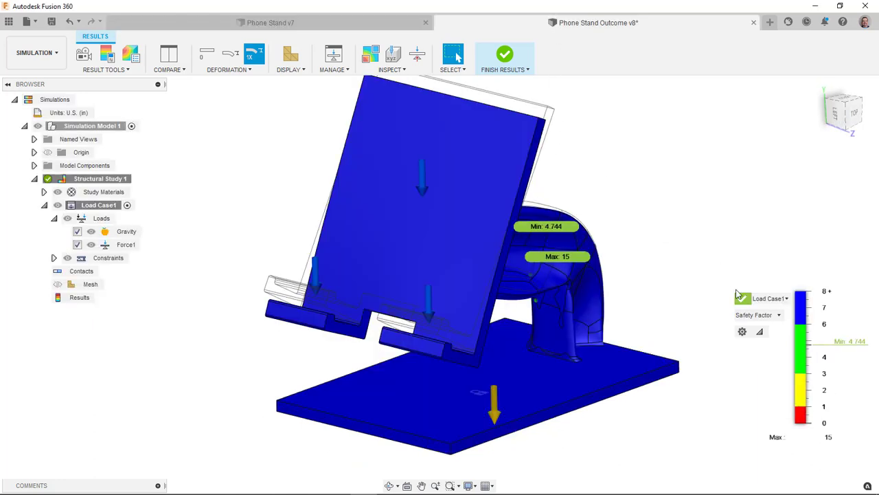
left_click(768, 315)
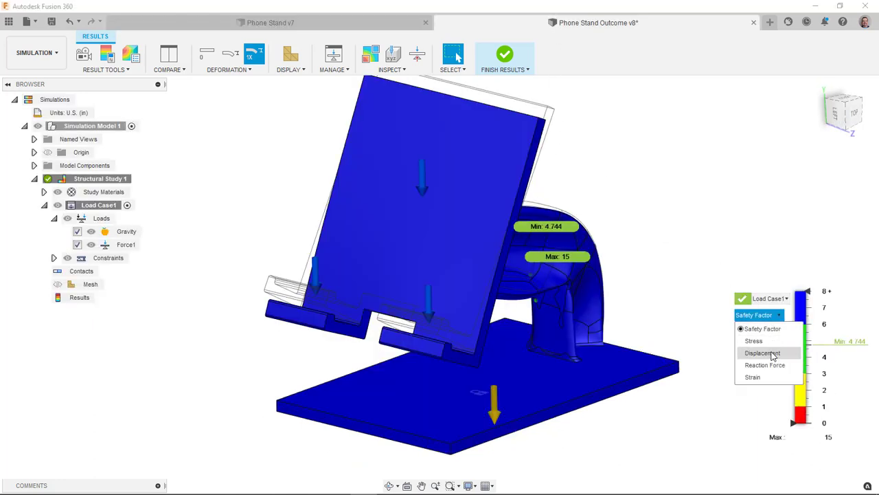
left_click(773, 353)
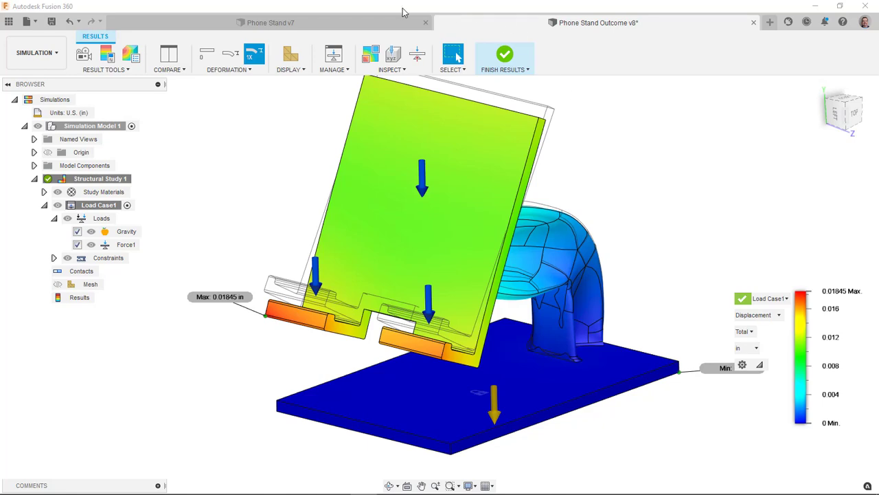
- Compare the maximum total displacement of the original stand with that of the generative outcome
left_click(387, 23)
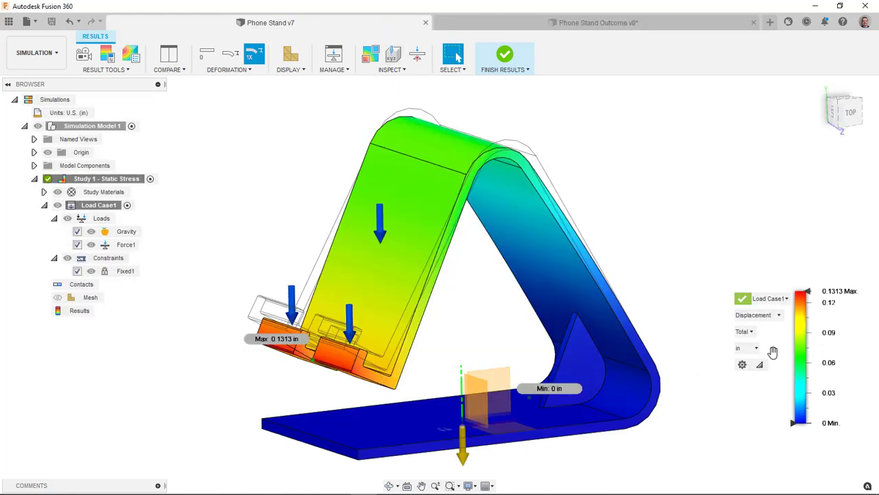
left_click(586, 26)
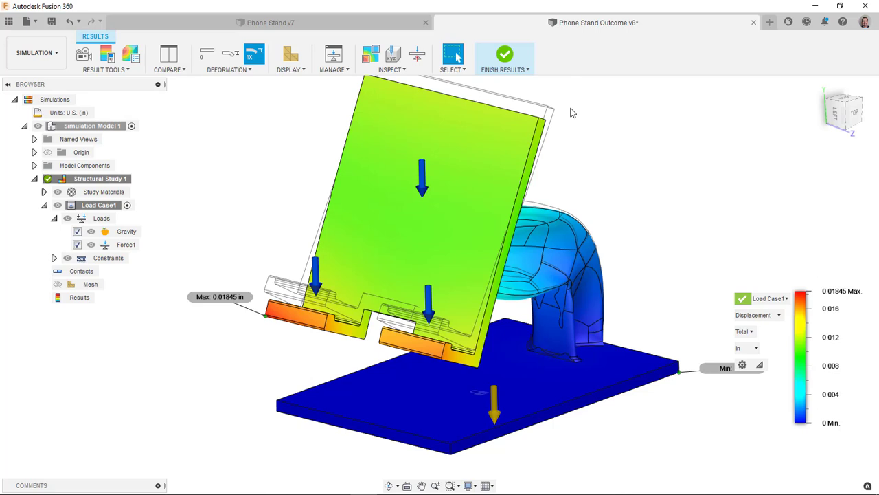
left_click(381, 24)
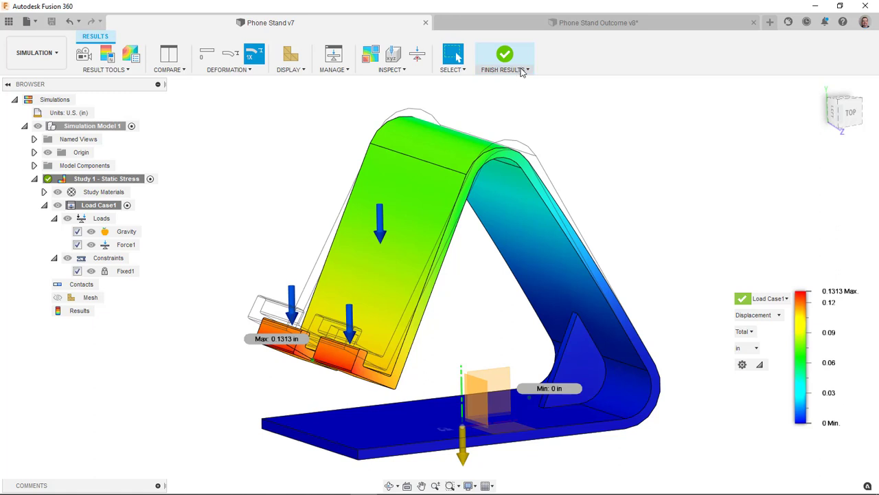
left_click(556, 23)
- Put the original Phone Stand in the Design workspace and check its mass in the physical properties of the top-level component
left_click(36, 54)
left_click(24, 80)
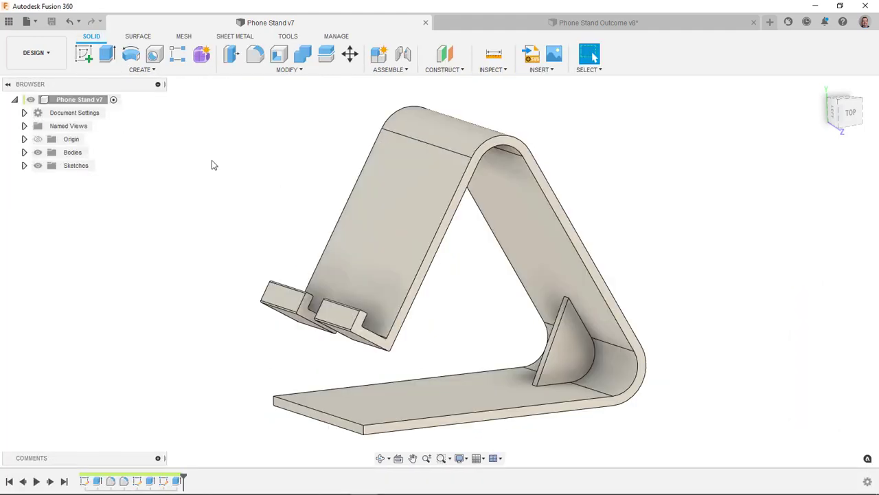
right_click(69, 99)
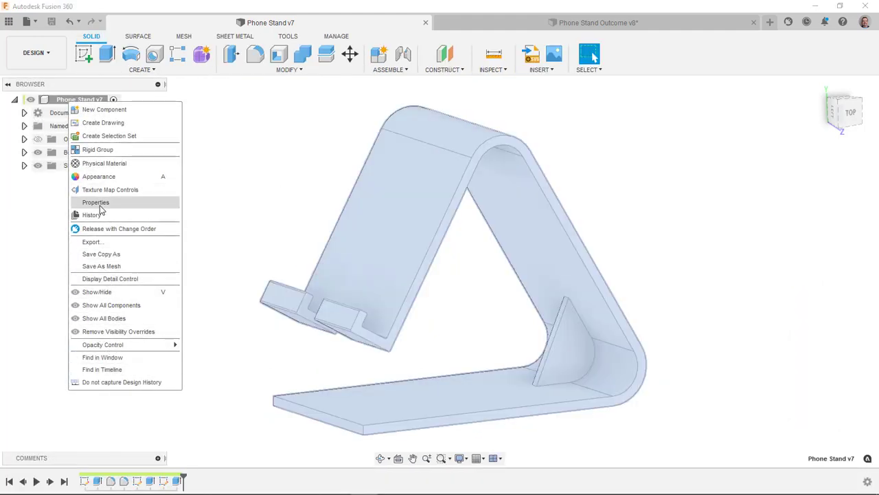
key("Escape")
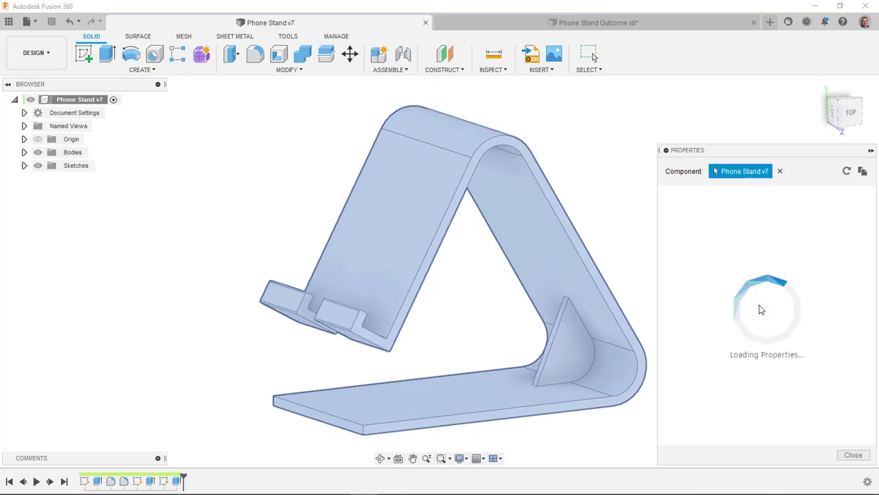
left_click(673, 438)
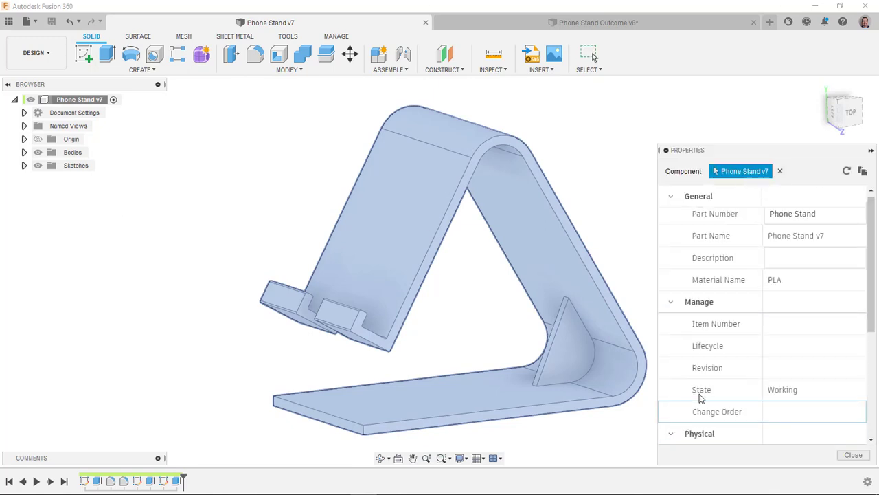
scroll(708, 388, "down", 3)
scroll(709, 387, "down", 3)
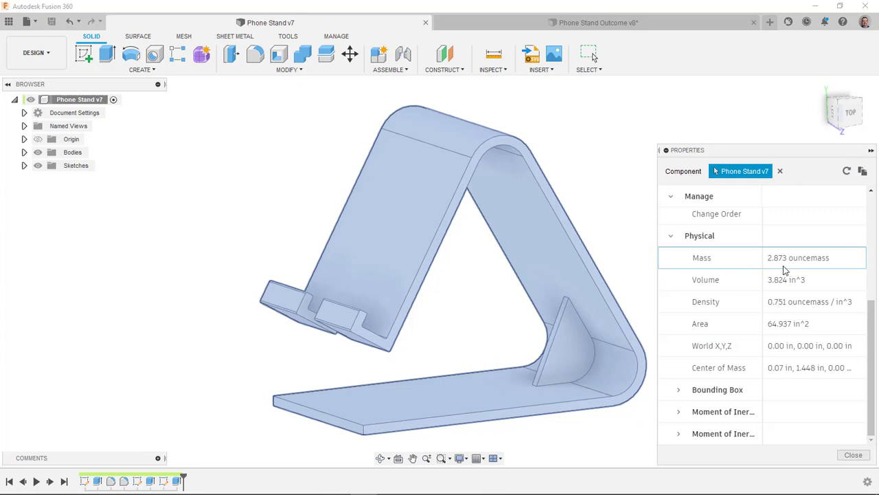
key("Escape")
- Switch to the Phone Stand Outcome, enter its Design workspace and check the physical properties of its top-level component
left_click(690, 25)
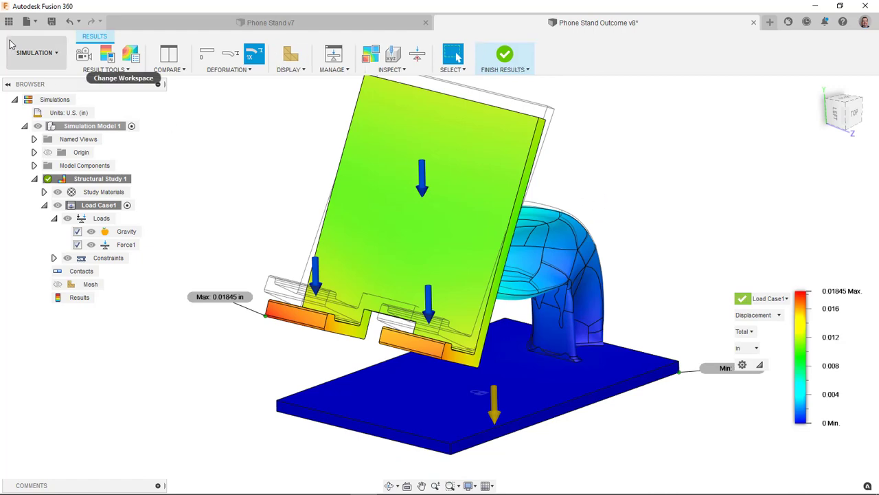
left_click(38, 53)
left_click(24, 80)
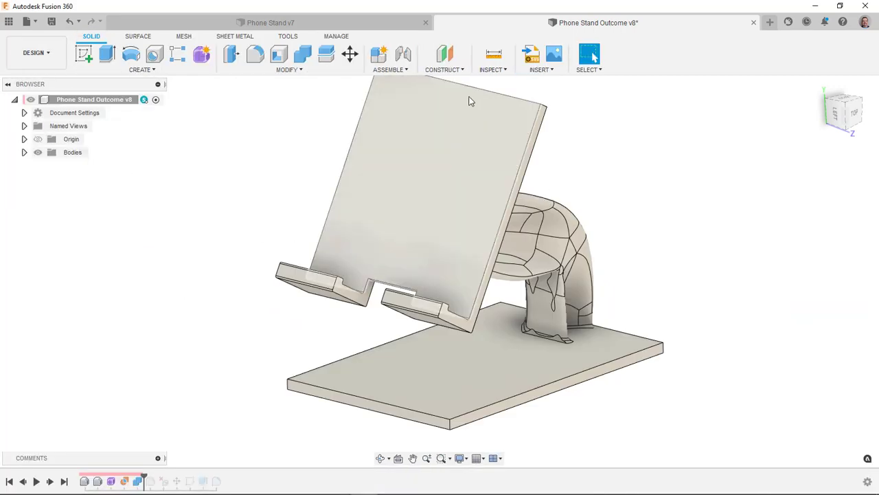
right_click(85, 102)
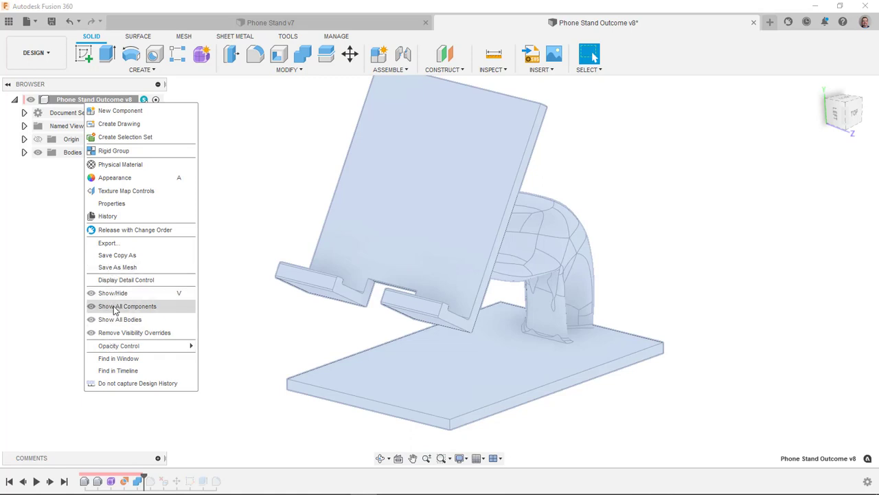
left_click(113, 204)
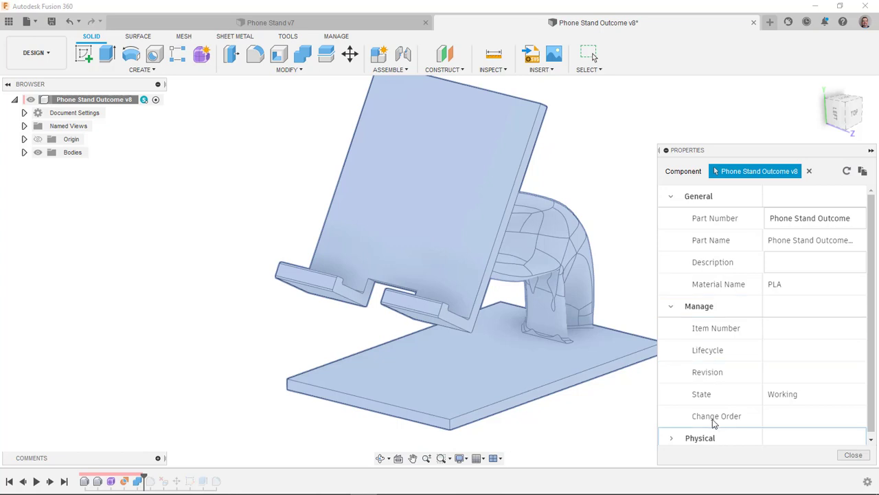
scroll(698, 393, "down", 1)
scroll(697, 394, "down", 5)
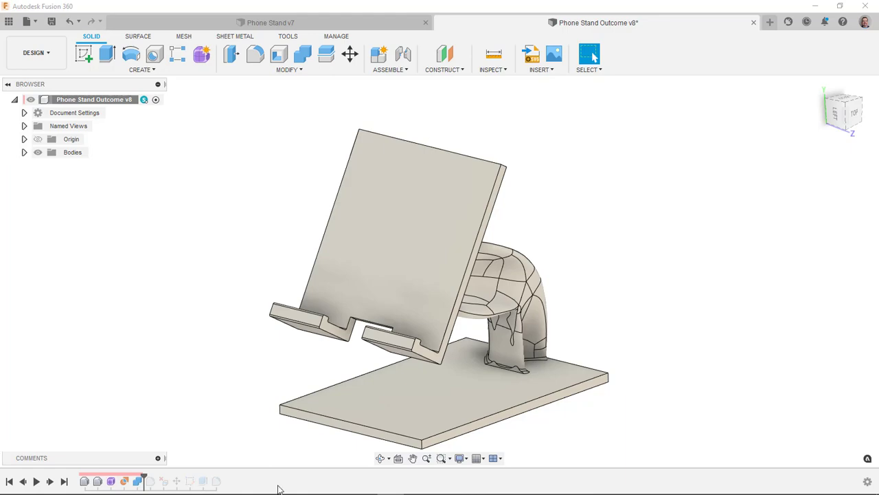
middle_click_drag(583, 300, 386, 208, "shift")
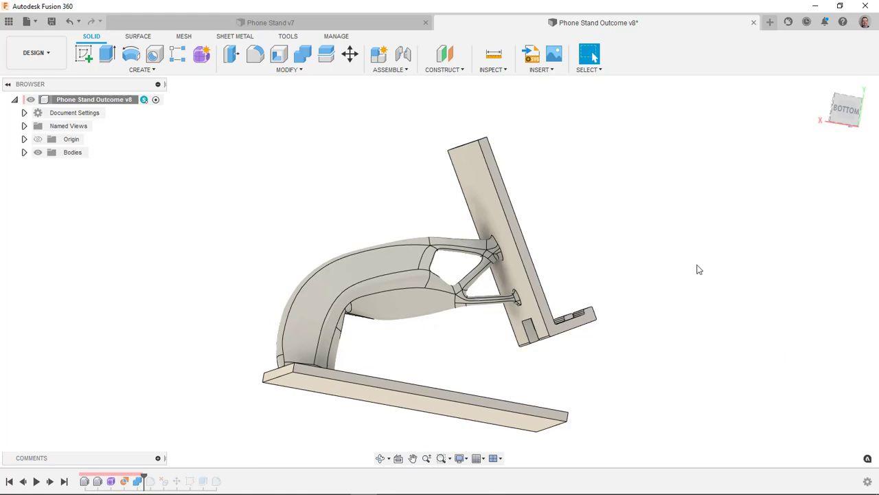
middle_click_drag(697, 267, 546, 197, "shift")
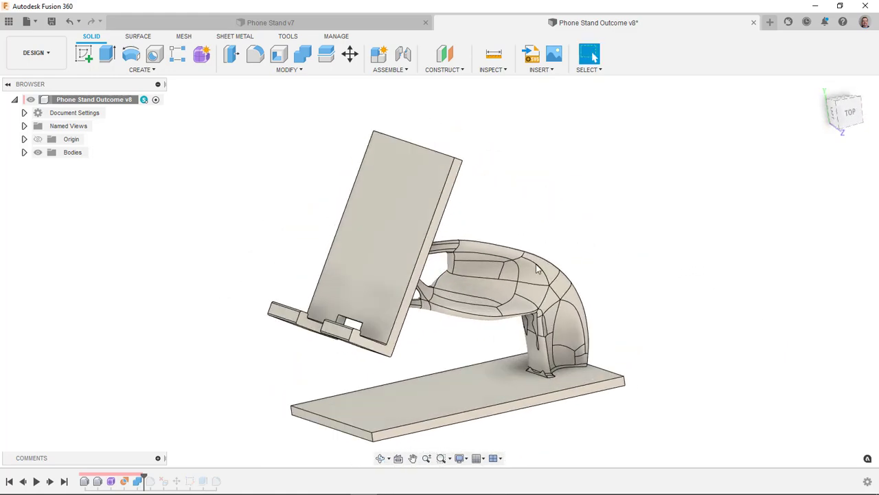